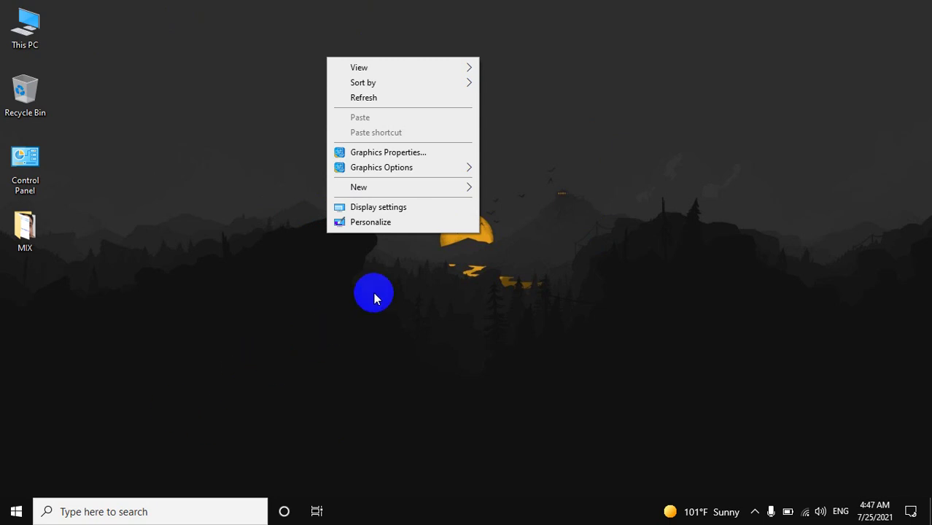
# Open the display settings from the desktop, select the 1|2 display, and close the settings window
pyautogui.click(403, 208)
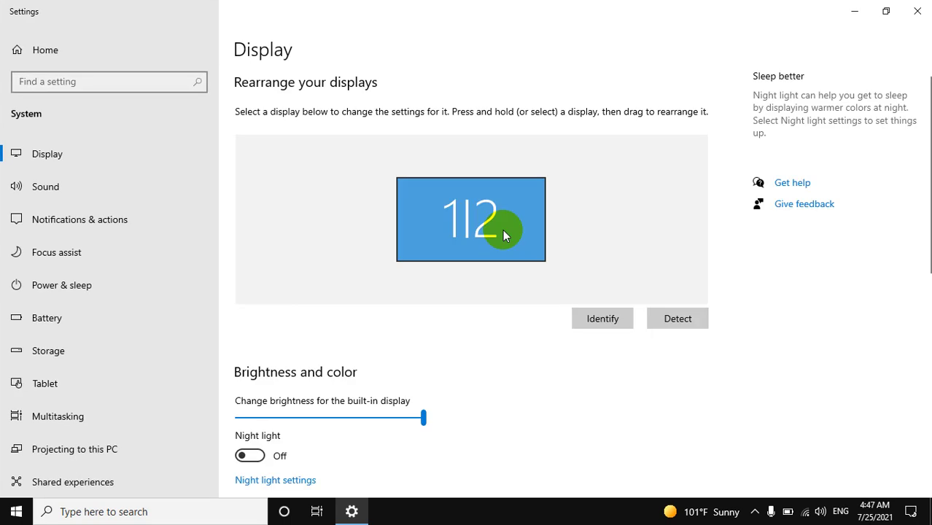
pyautogui.click(503, 229)
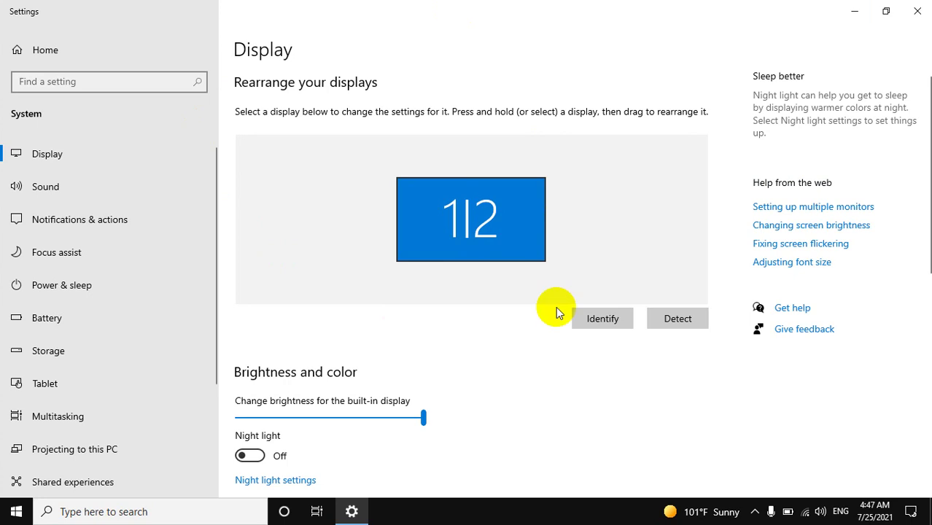
pyautogui.click(917, 13)
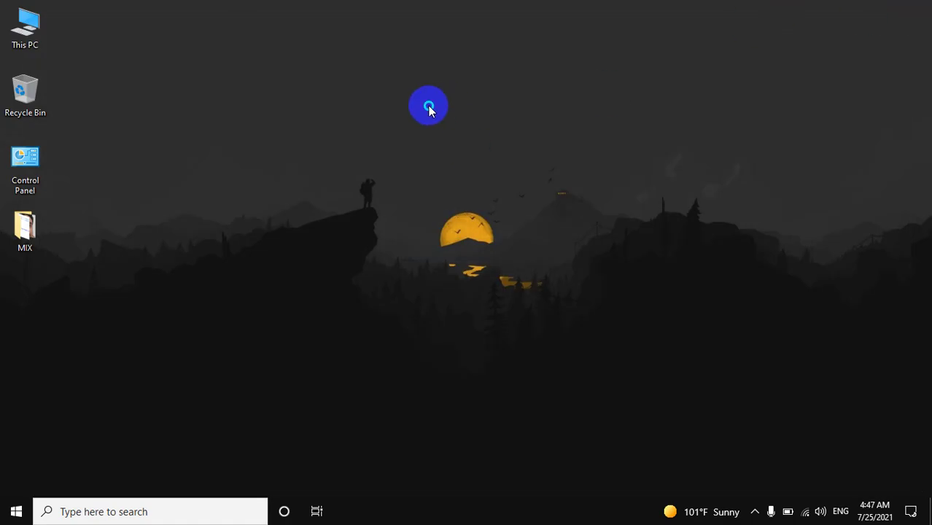
pyautogui.rightClick(429, 108)
pyautogui.click(204, 255)
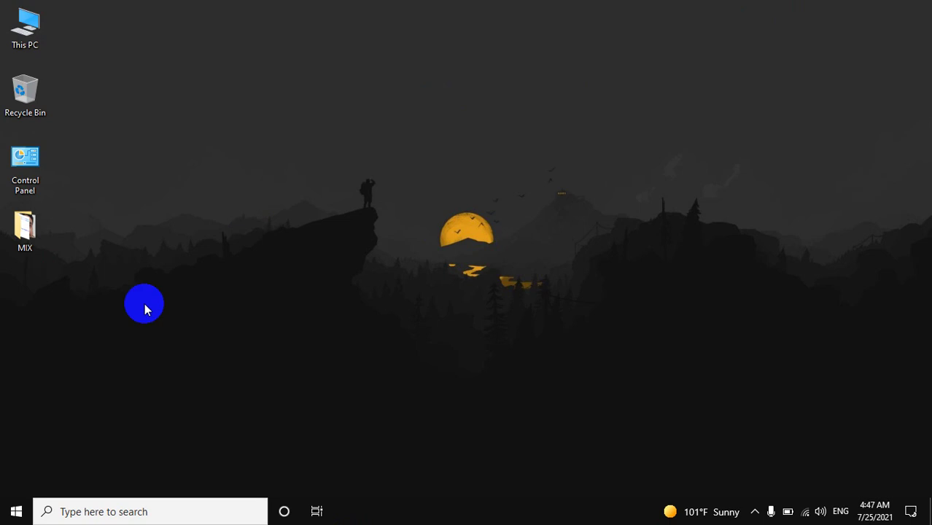
# Open the System display page by way of the main Windows Settings window, and close it
pyautogui.rightClick(11, 512)
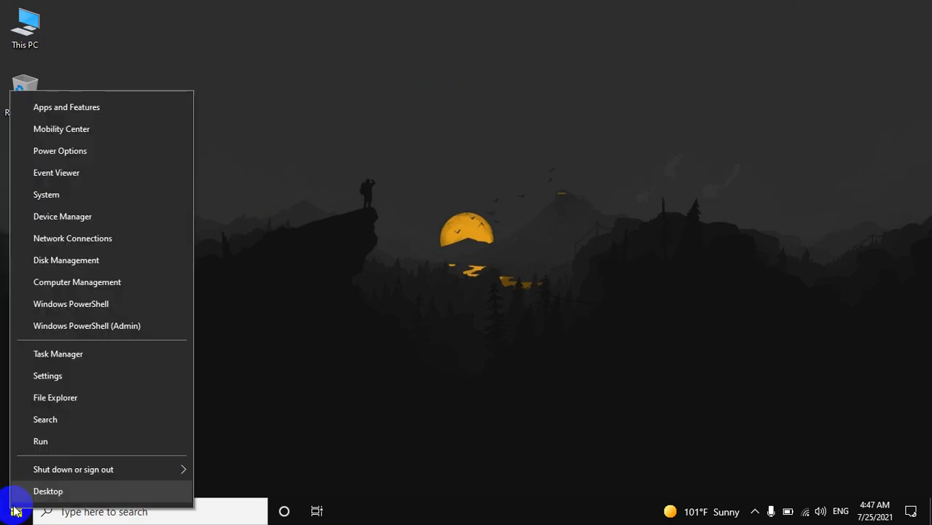
pyautogui.click(63, 379)
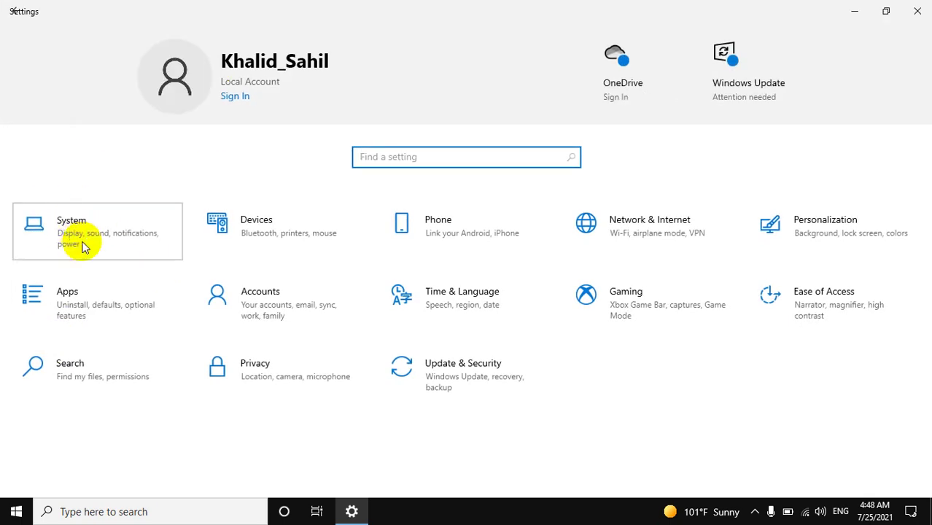
pyautogui.click(81, 241)
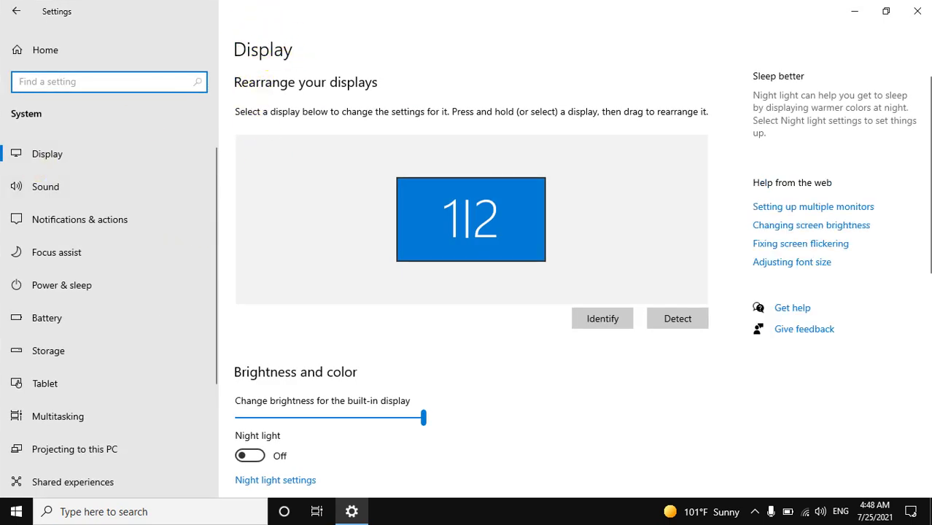
pyautogui.click(918, 11)
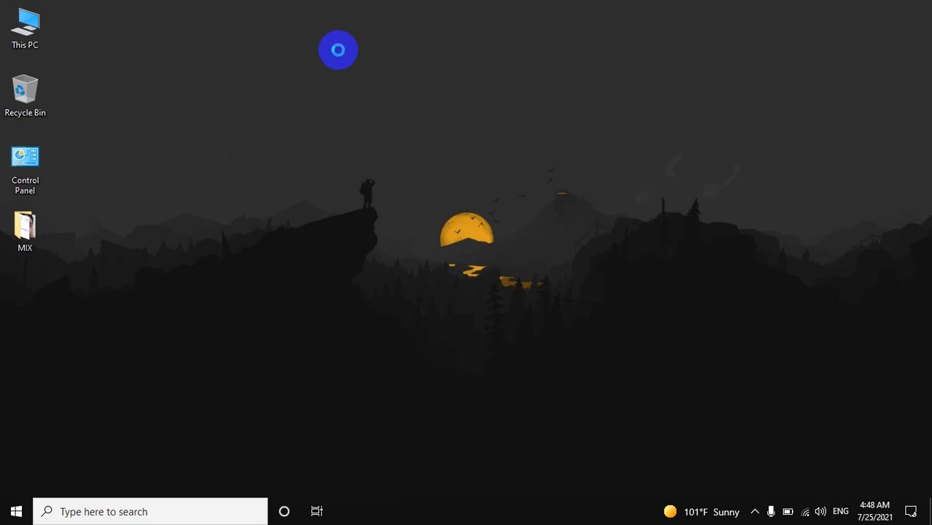
# Open the display settings from the desktop and identify the connected displays
pyautogui.rightClick(338, 50)
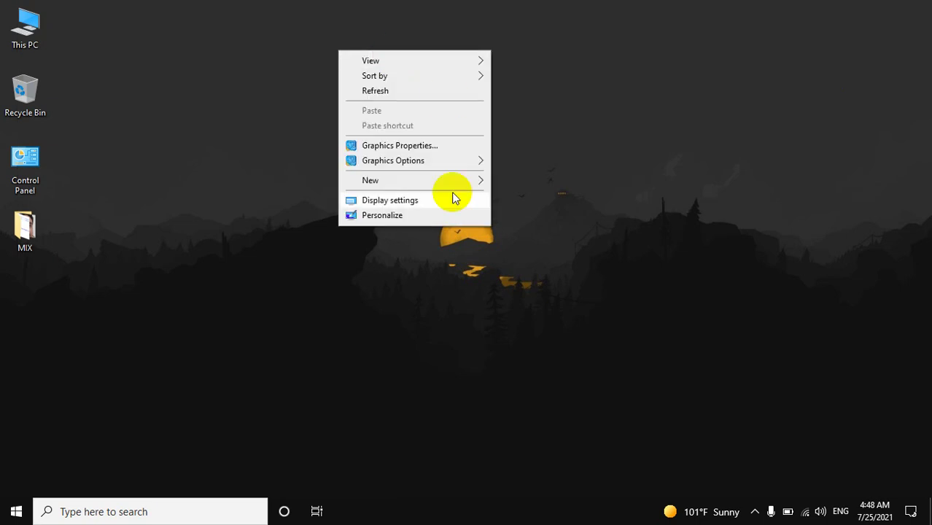
pyautogui.click(381, 199)
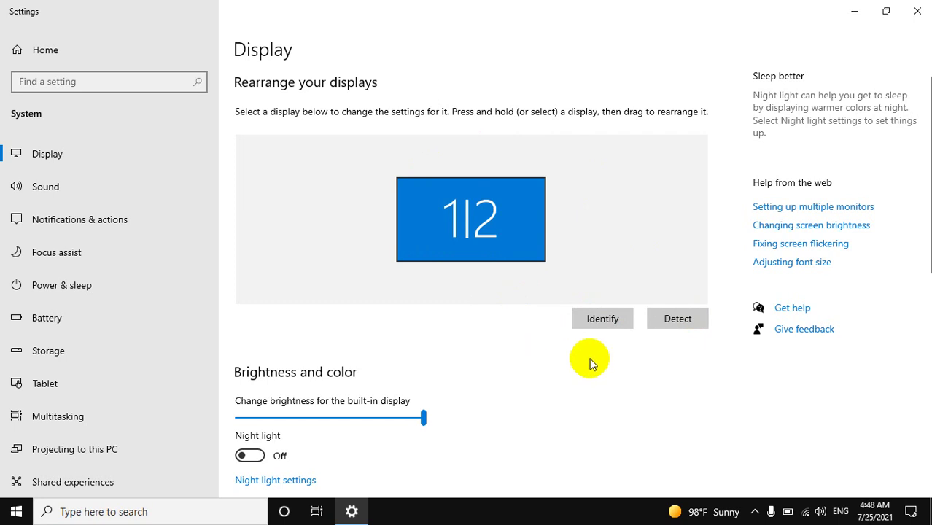
pyautogui.click(589, 322)
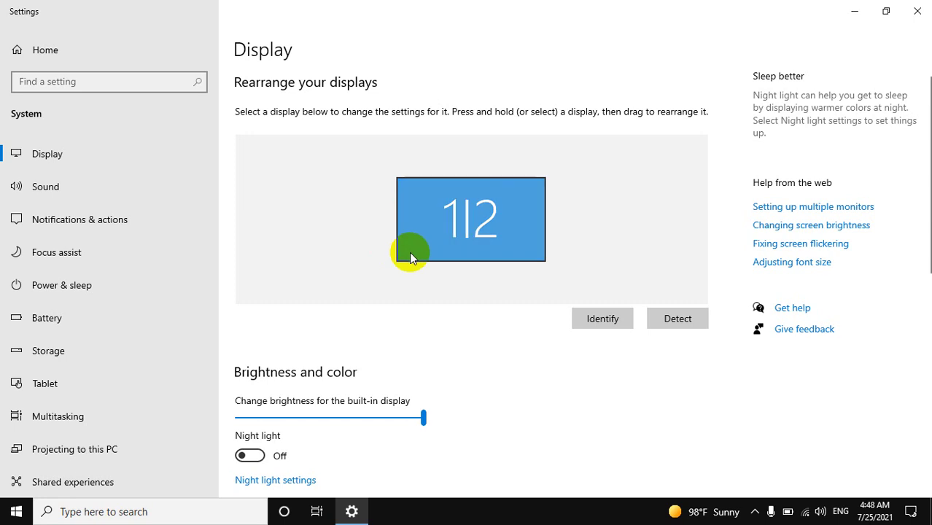
# Lower the built-in display's brightness to about 32 and return it to the maximum
pyautogui.scroll(-3, 413, 212)
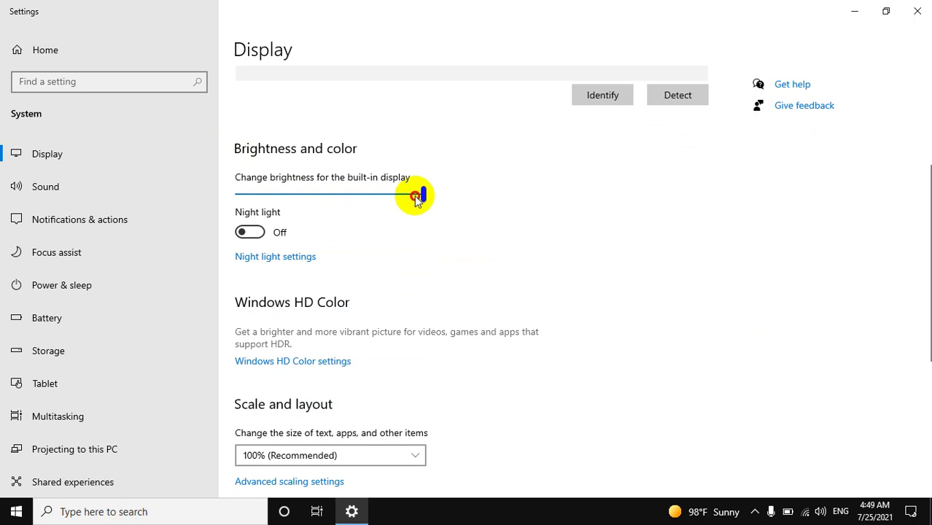
pyautogui.moveTo(417, 201); pyautogui.dragTo(299, 207)
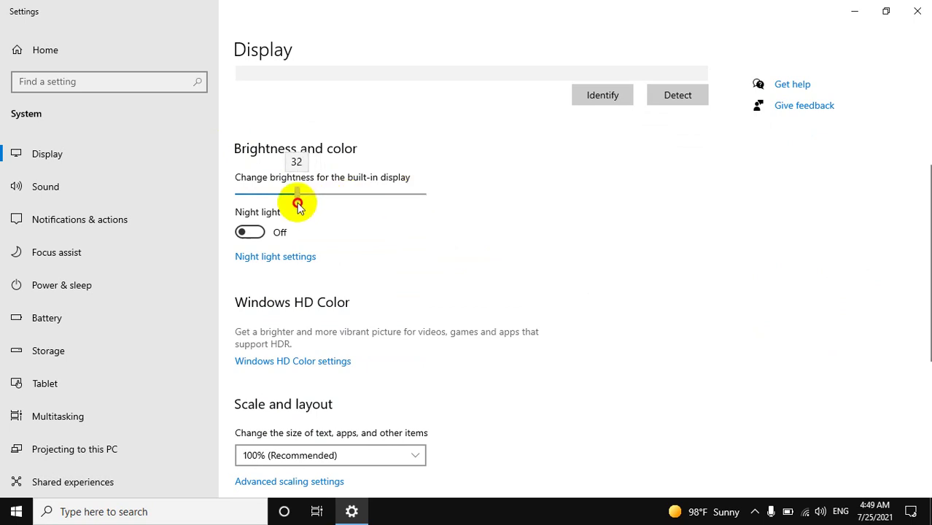
pyautogui.moveTo(299, 208); pyautogui.dragTo(432, 218)
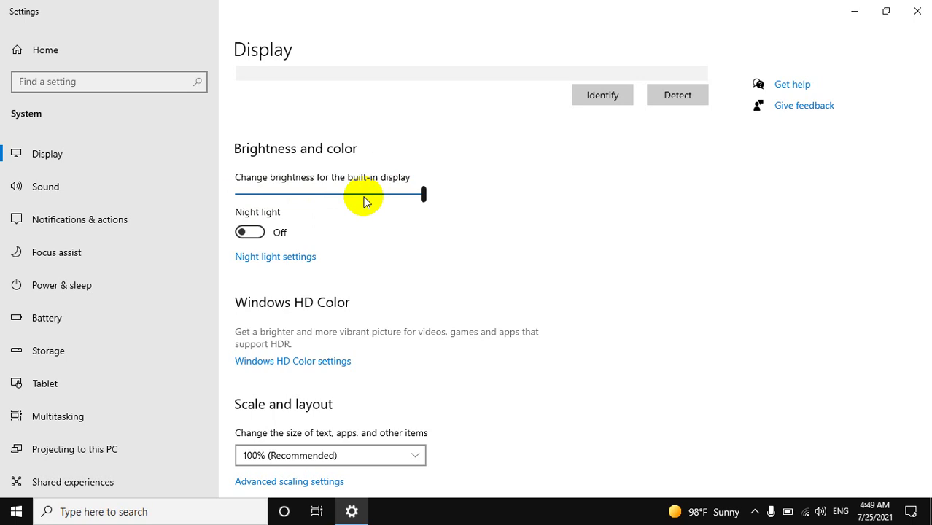
# Display the function keys on the On-Screen Keyboard and close the keyboard
pyautogui.press('super+r')
pyautogui.write('cmd')
pyautogui.press('Return')
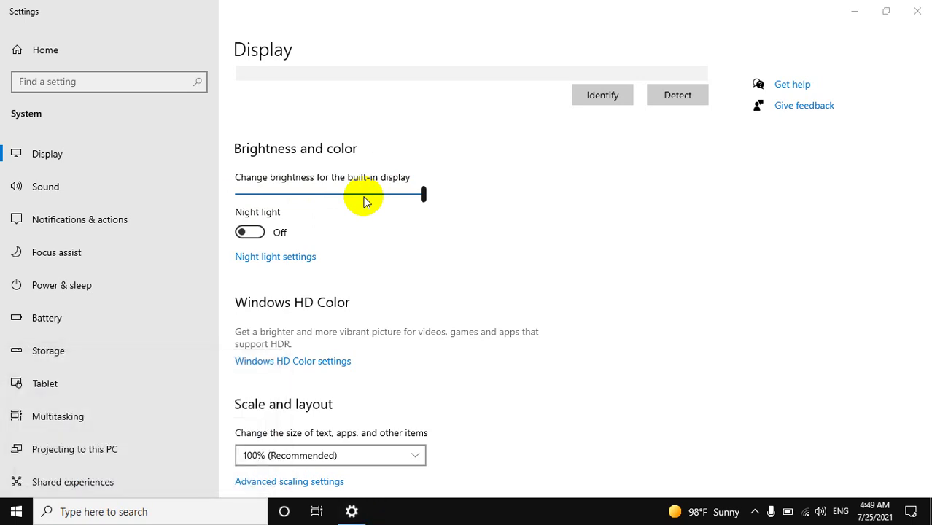
pyautogui.click(367, 188)
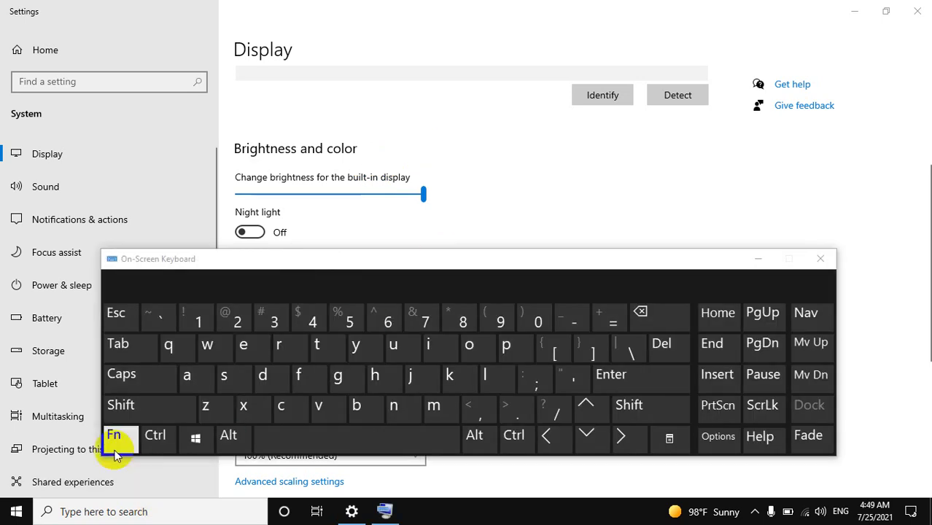
pyautogui.click(116, 437)
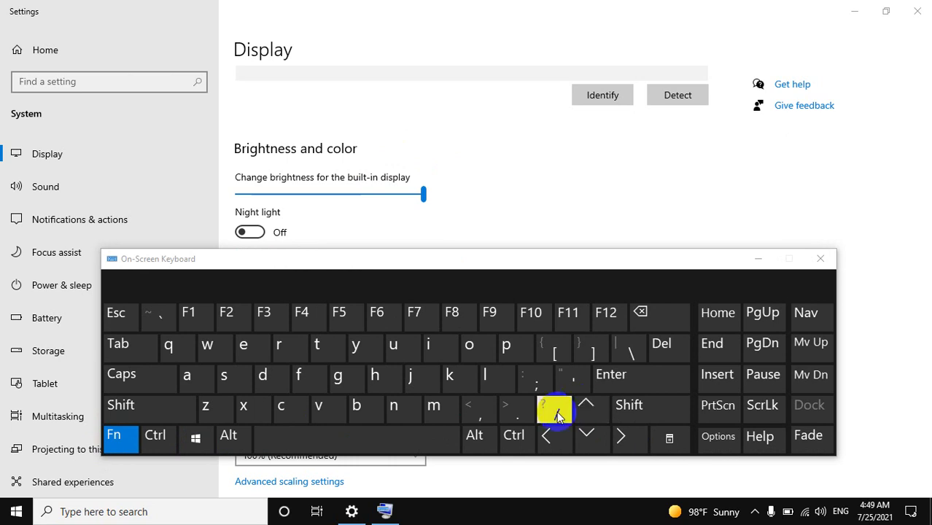
pyautogui.click(819, 261)
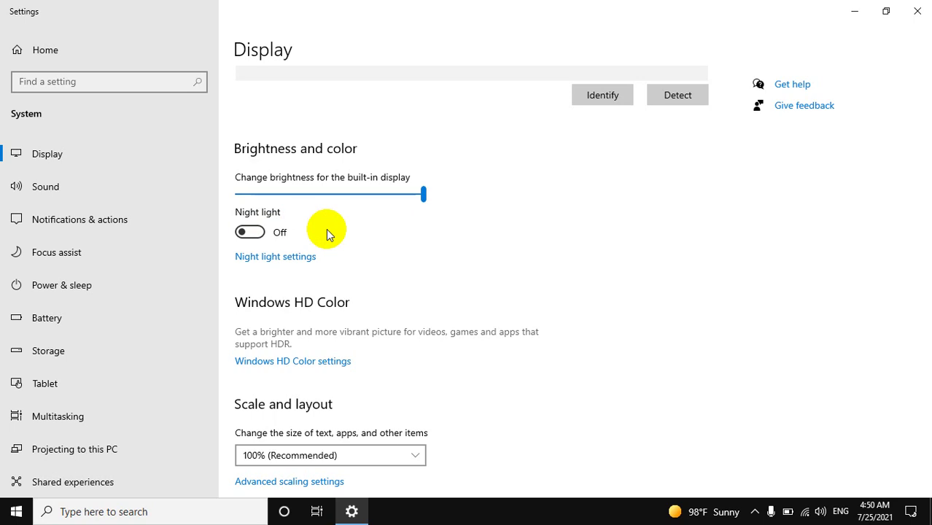
# Try Night light on and off in the display settings and leave it turned on
pyautogui.click(254, 233)
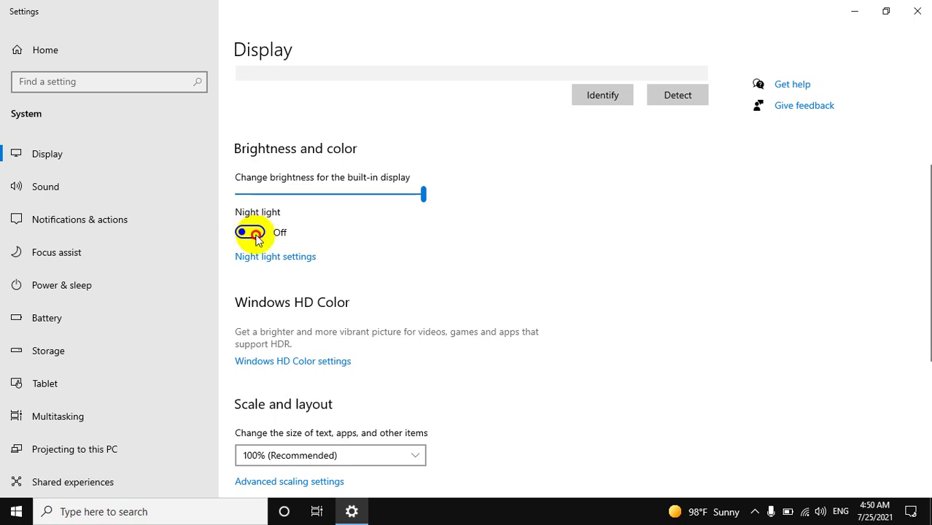
pyautogui.click(250, 232)
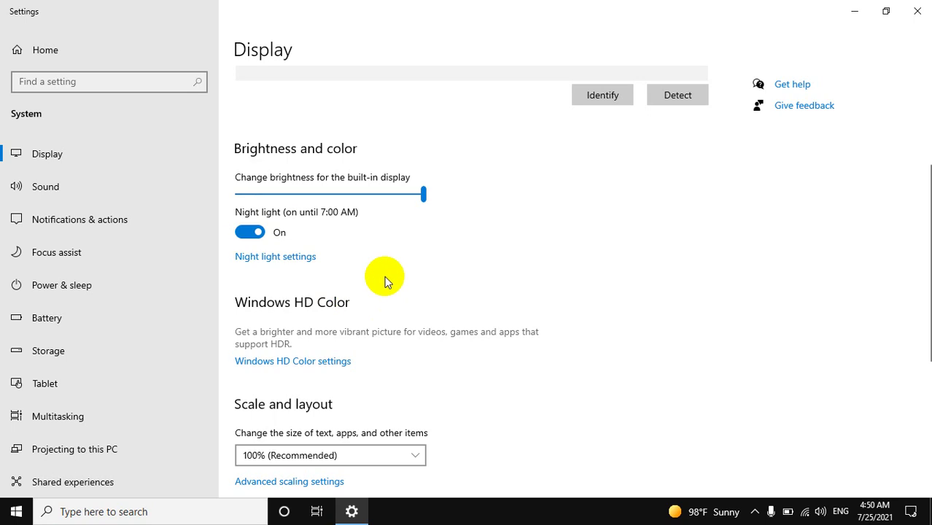
pyautogui.click(250, 232)
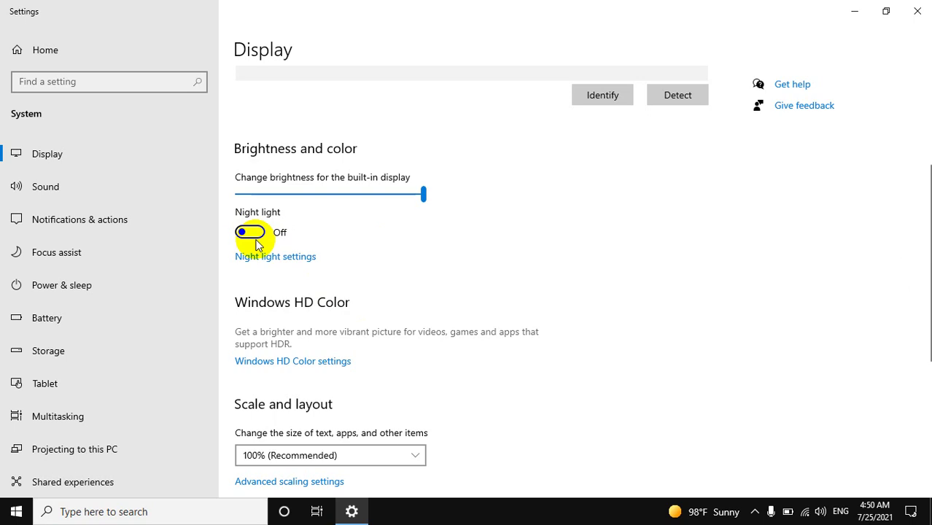
pyautogui.click(255, 241)
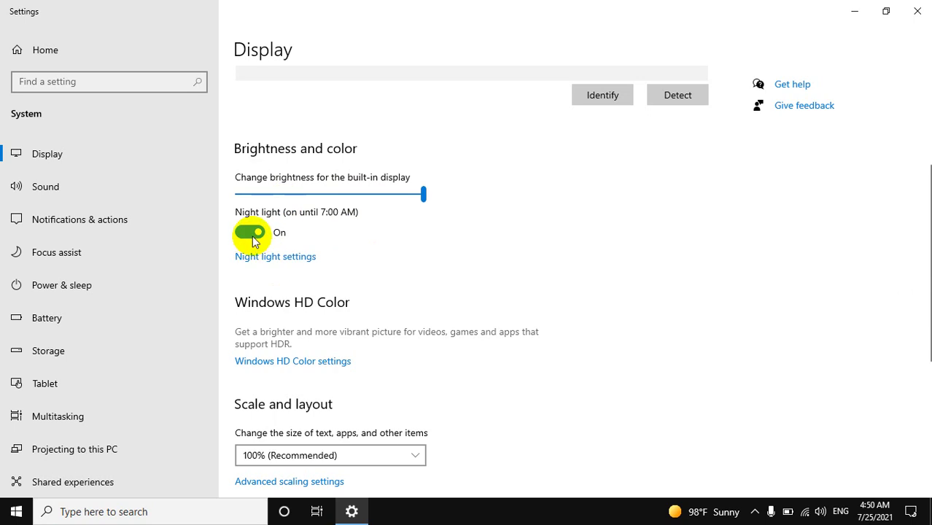
# Open the Night light settings and switch night light off and on several times, ending with it on
pyautogui.click(283, 260)
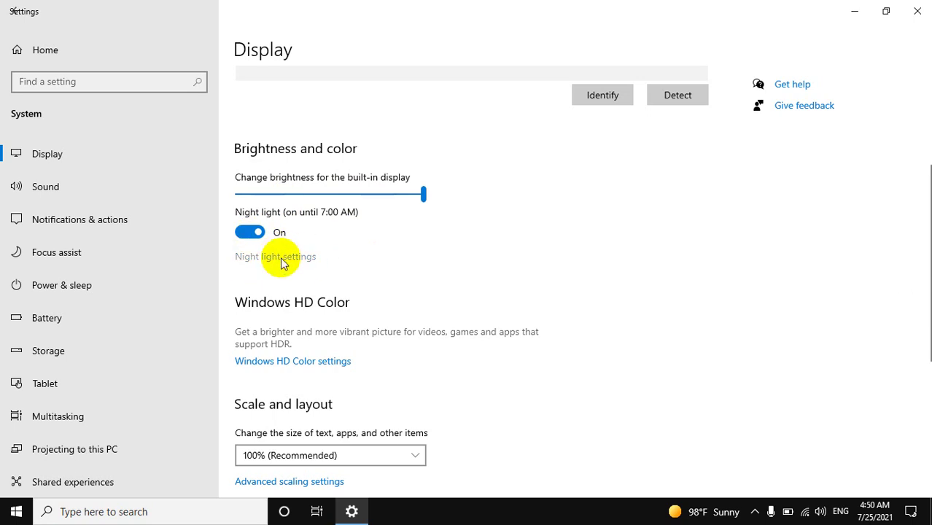
pyautogui.click(53, 162)
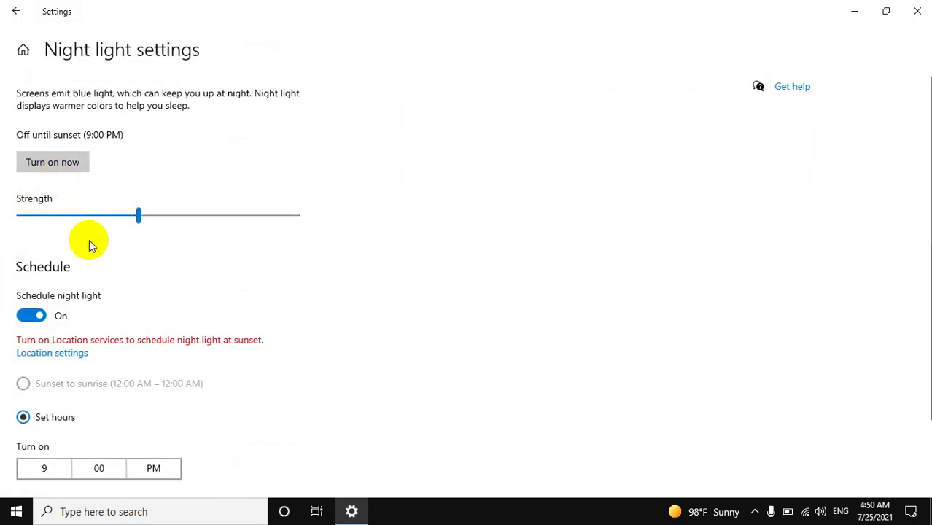
pyautogui.click(57, 165)
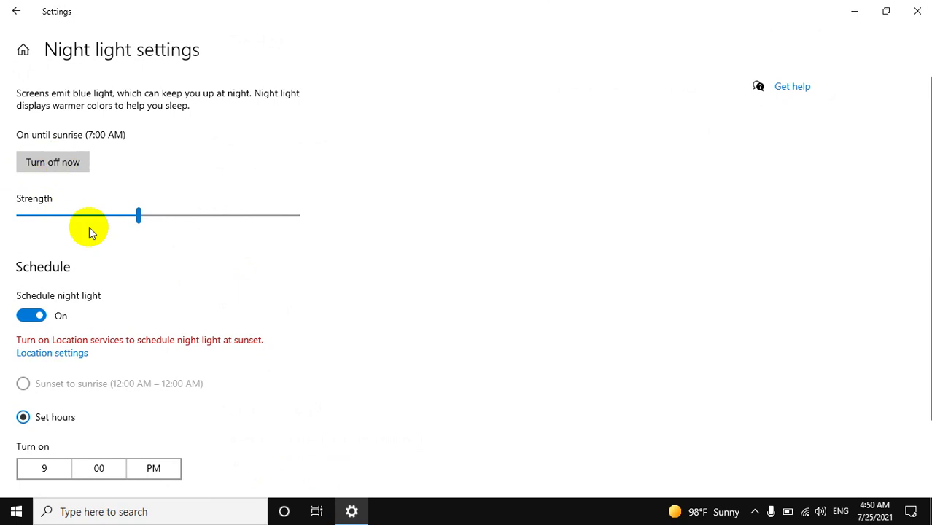
pyautogui.click(58, 159)
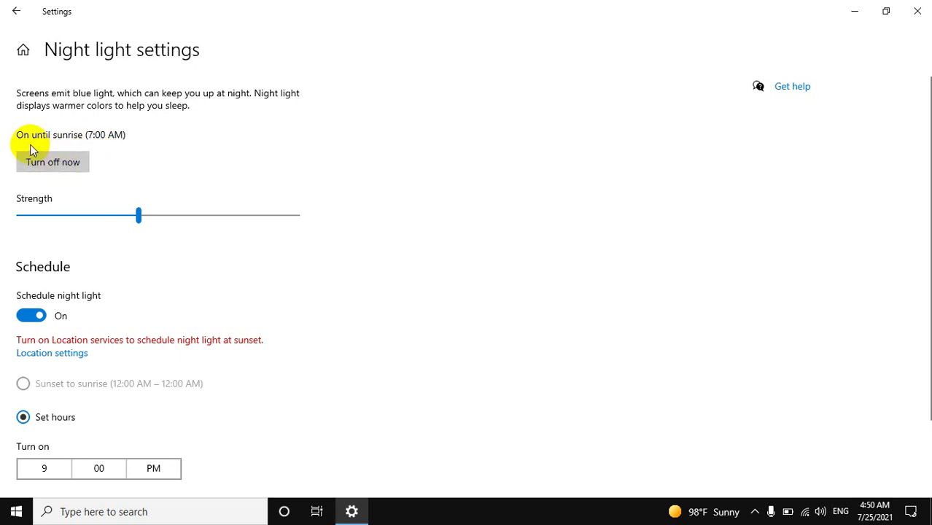
pyautogui.click(42, 164)
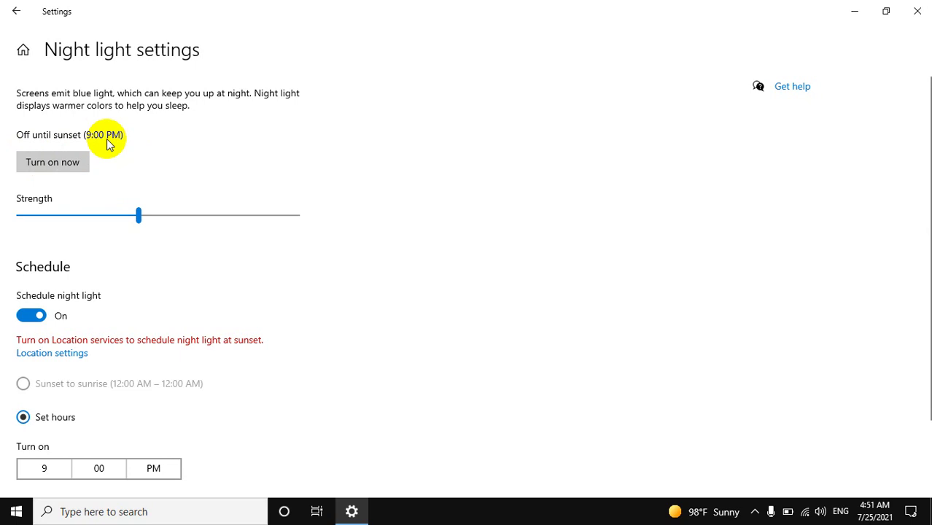
pyautogui.click(39, 166)
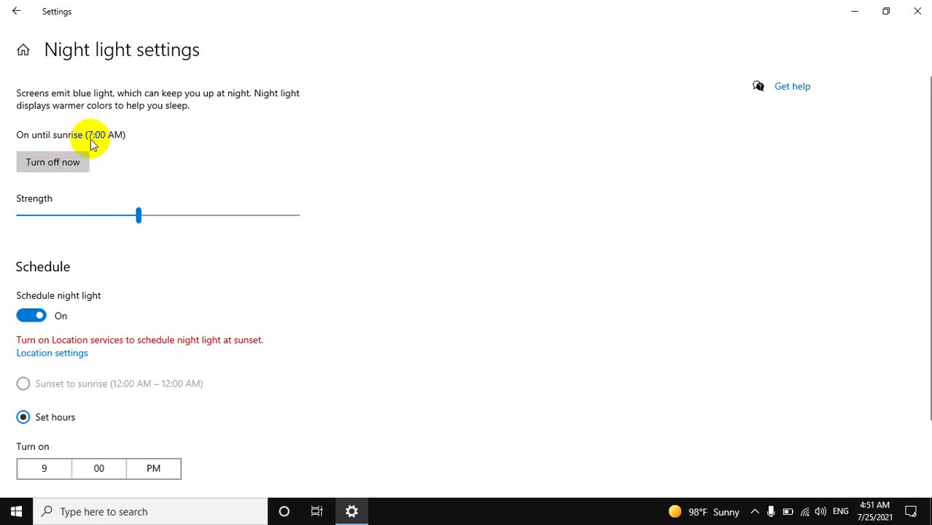
pyautogui.click(80, 158)
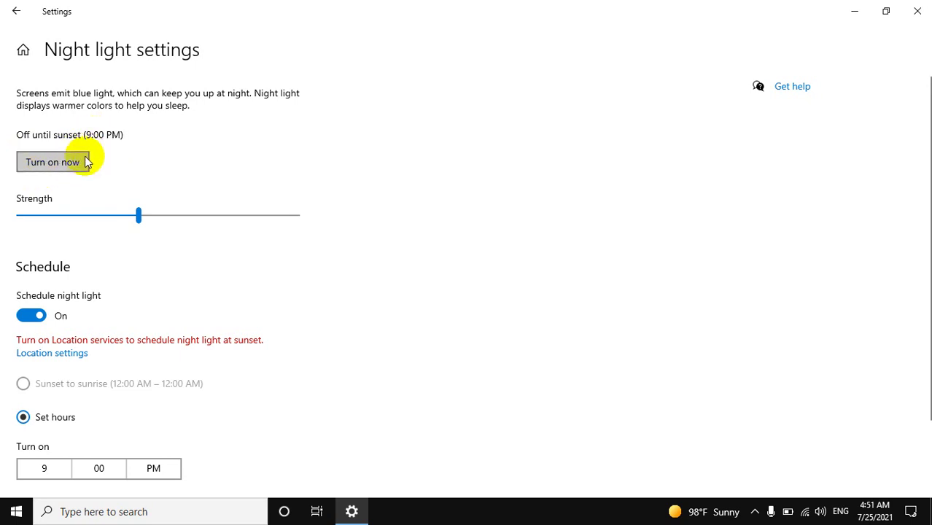
pyautogui.click(43, 161)
pyautogui.click(42, 160)
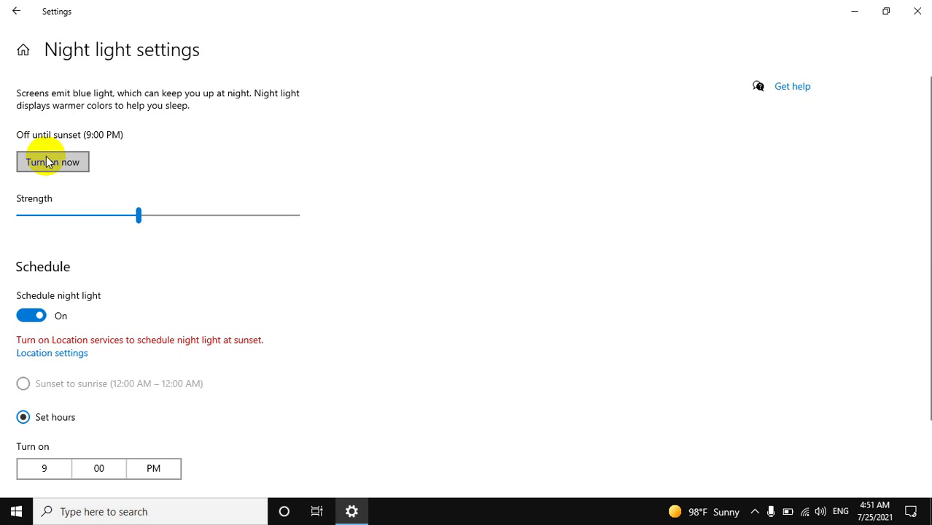
pyautogui.click(46, 160)
pyautogui.click(46, 160)
pyautogui.click(46, 160)
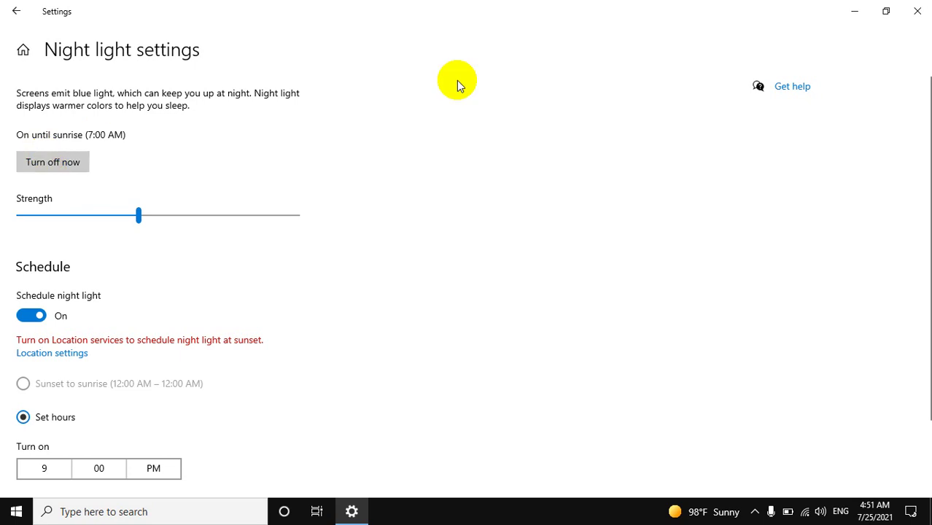
# Reopen the display settings from the desktop, turn Night light off, and close the settings window
pyautogui.click(917, 11)
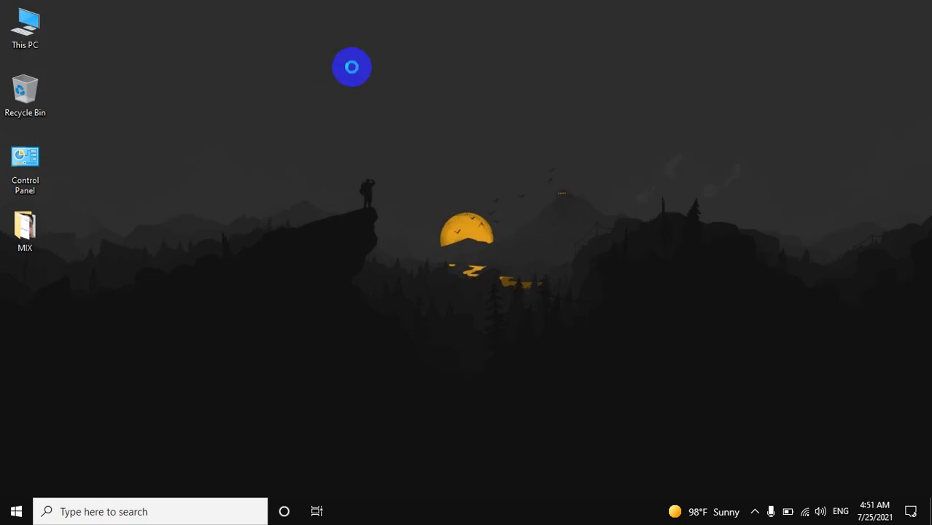
pyautogui.rightClick(322, 62)
pyautogui.click(366, 209)
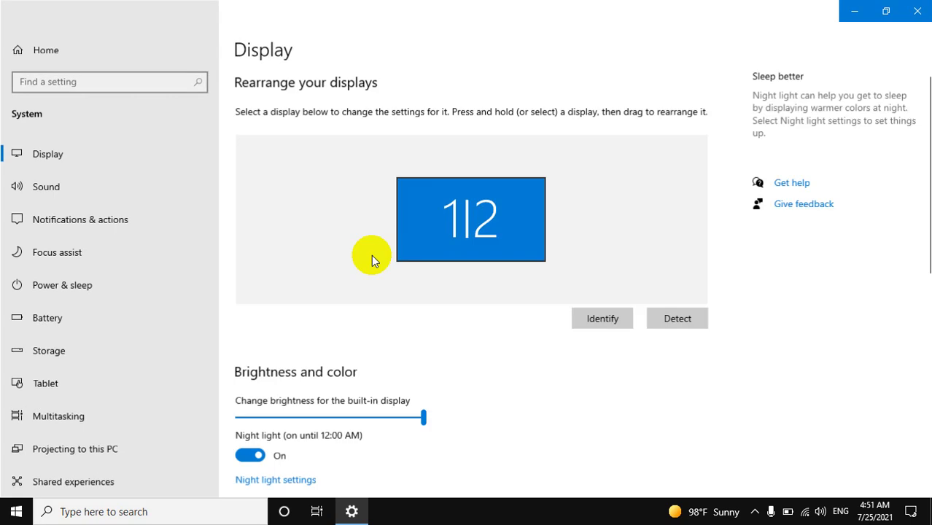
pyautogui.click(259, 233)
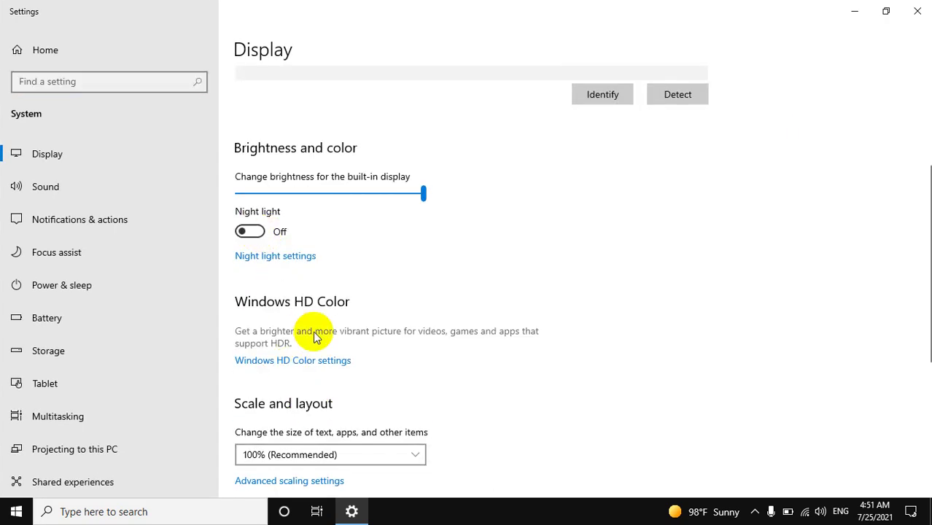
pyautogui.click(918, 11)
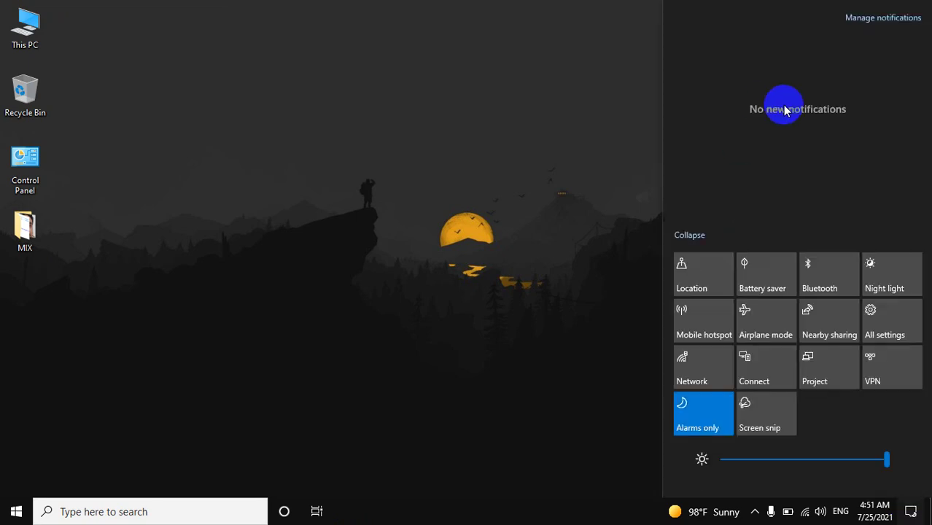
# Switch Night light on and off again from the notification area's quick actions and close them
pyautogui.click(880, 264)
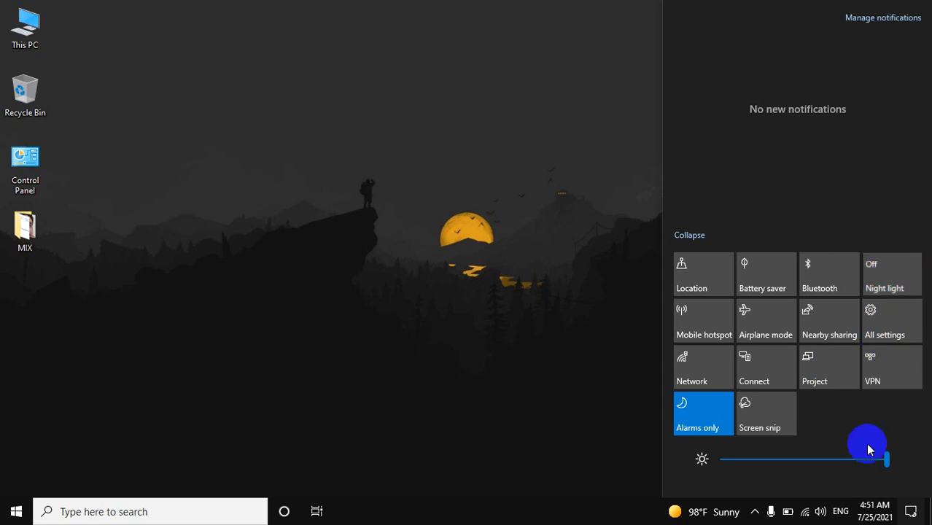
pyautogui.click(878, 274)
pyautogui.click(346, 248)
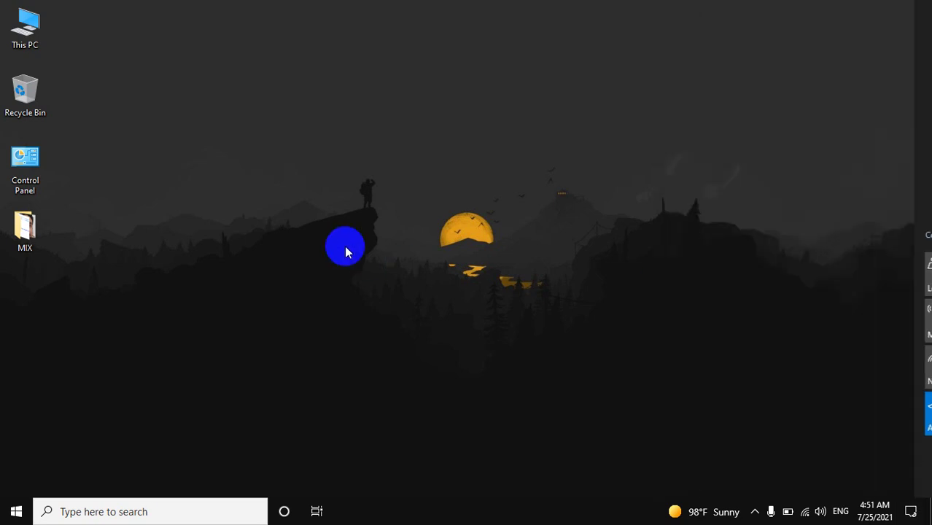
# Open the Night light settings through the desktop's display settings
pyautogui.rightClick(276, 48)
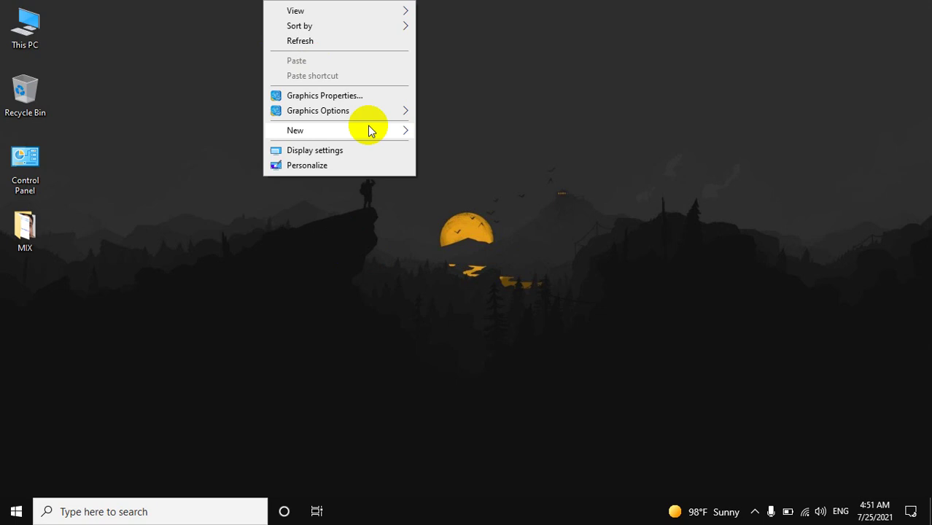
pyautogui.click(319, 149)
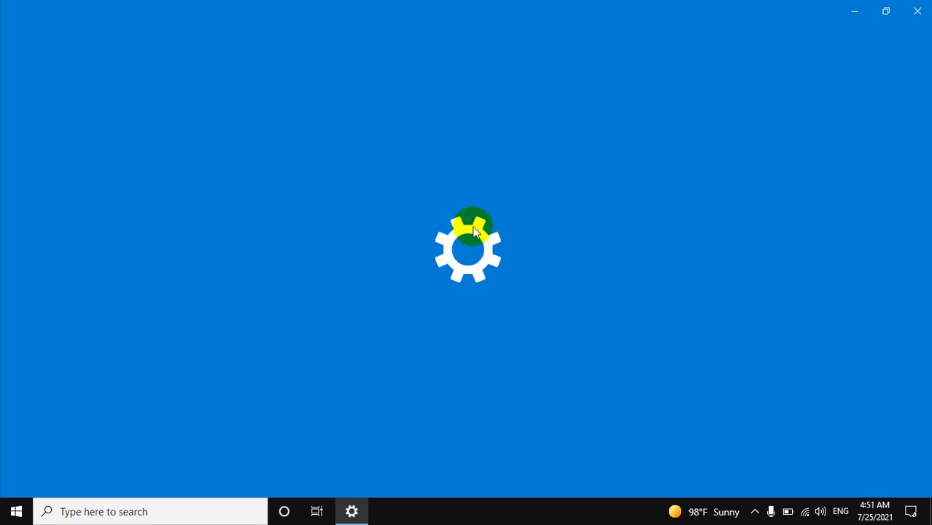
pyautogui.scroll(-5, 432, 266)
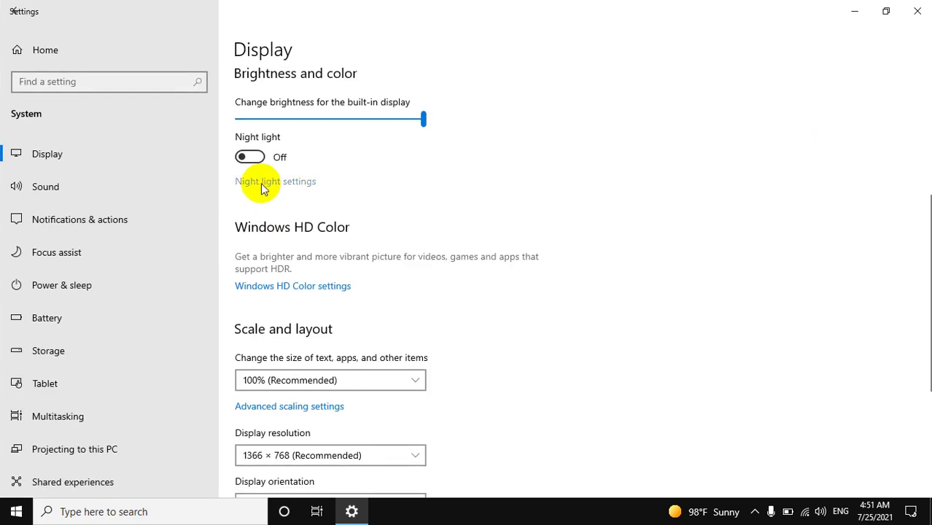
pyautogui.click(263, 187)
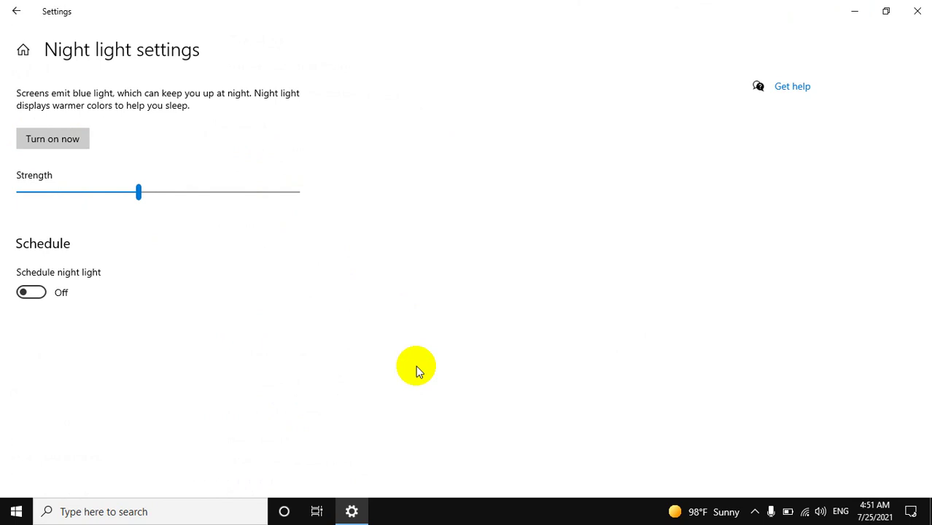
# Turn night light on and raise its strength to slightly above the middle of the range
pyautogui.click(46, 140)
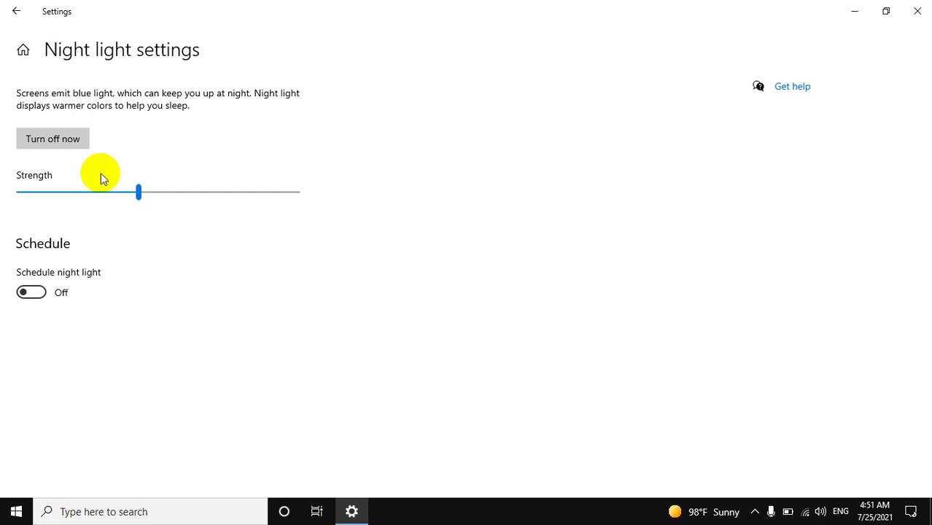
pyautogui.moveTo(137, 191); pyautogui.dragTo(208, 189)
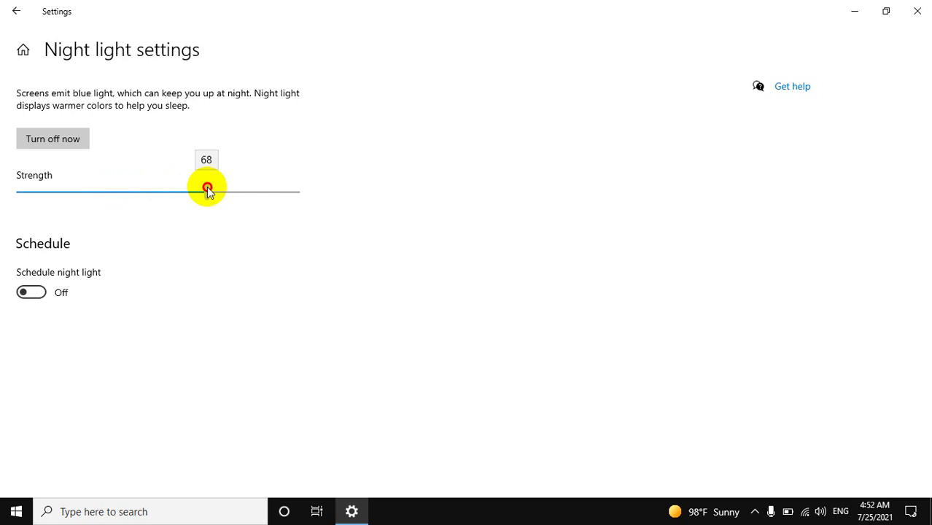
pyautogui.moveTo(208, 189); pyautogui.dragTo(175, 193)
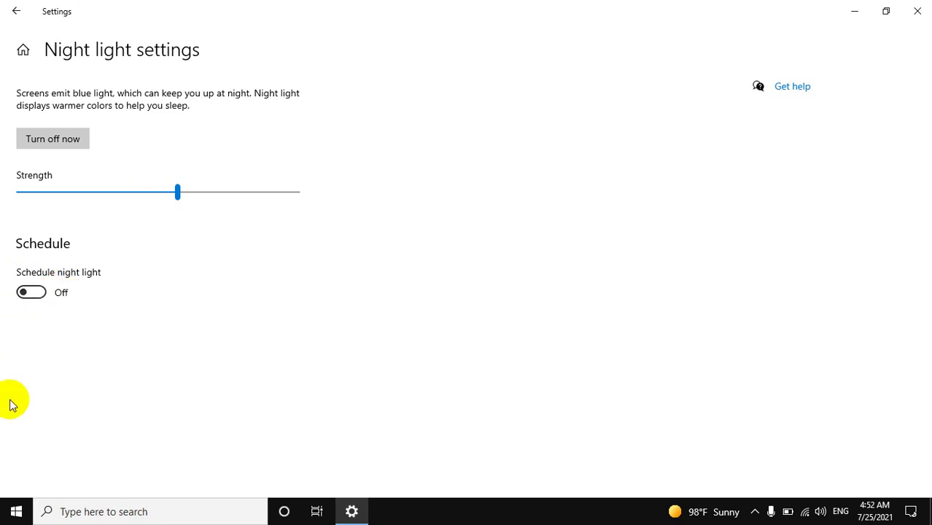
# Turn on the night light schedule, view the choices for its turn-on time, and switch the schedule off again
pyautogui.click(32, 292)
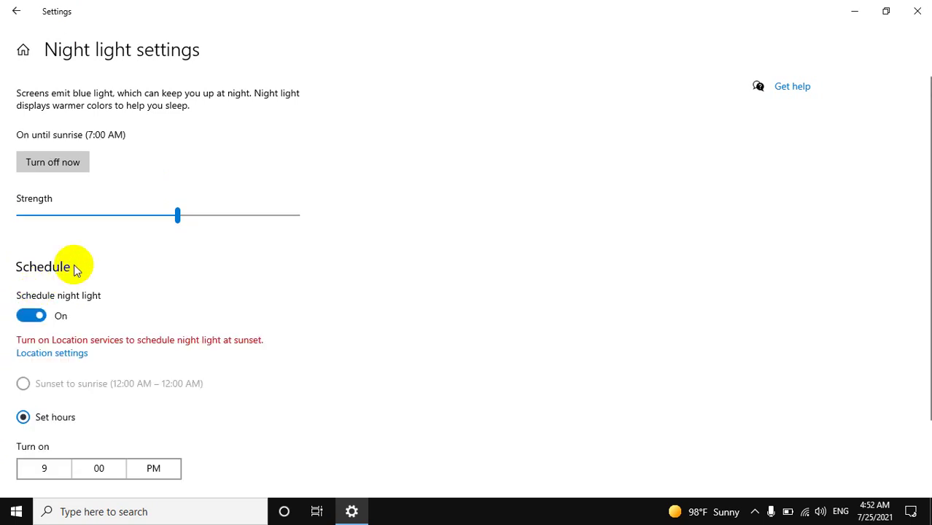
pyautogui.scroll(-1, 74, 264)
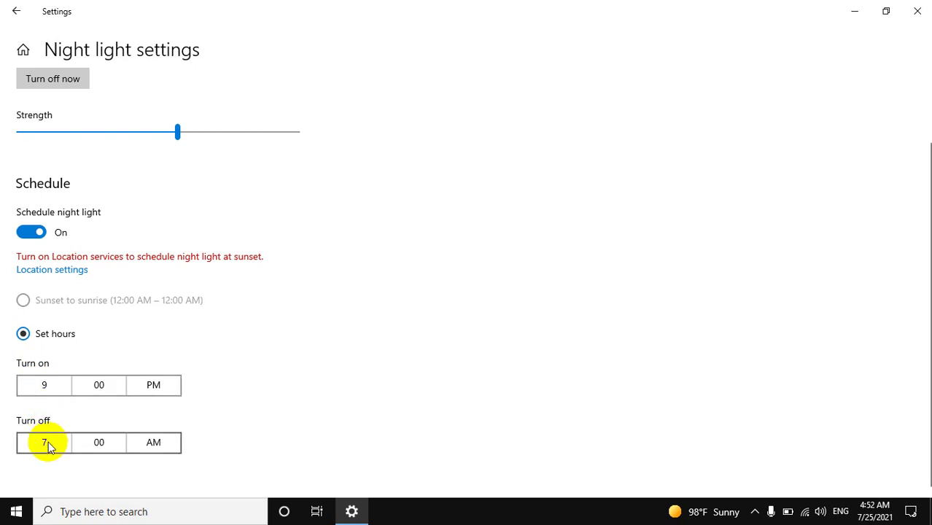
pyautogui.click(46, 384)
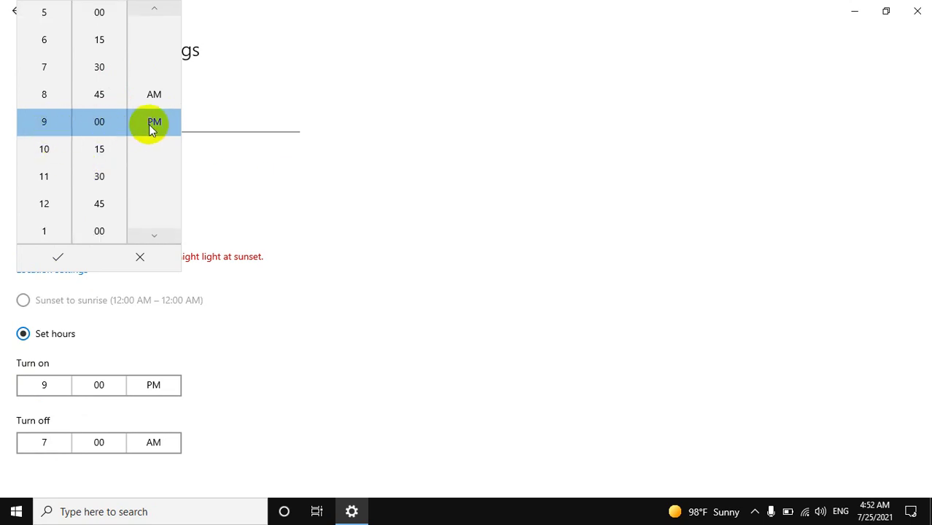
pyautogui.click(212, 144)
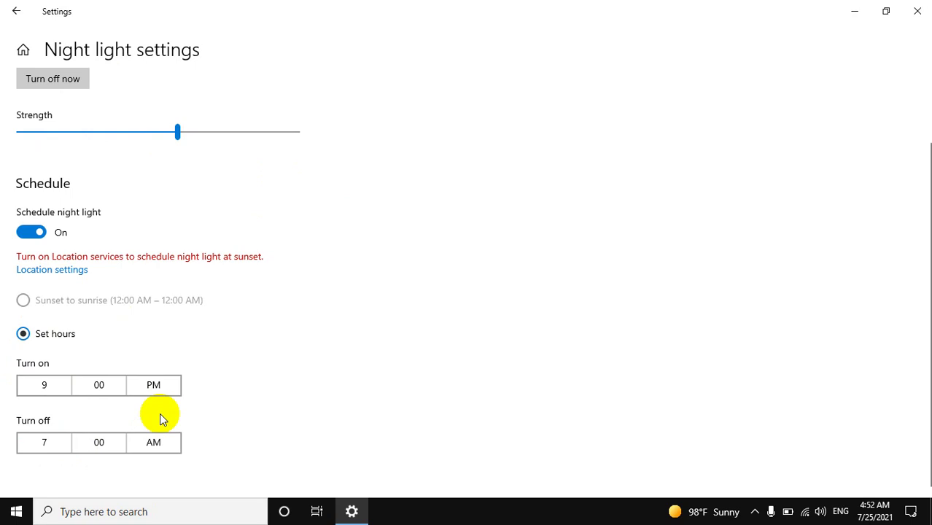
pyautogui.scroll(2, 161, 413)
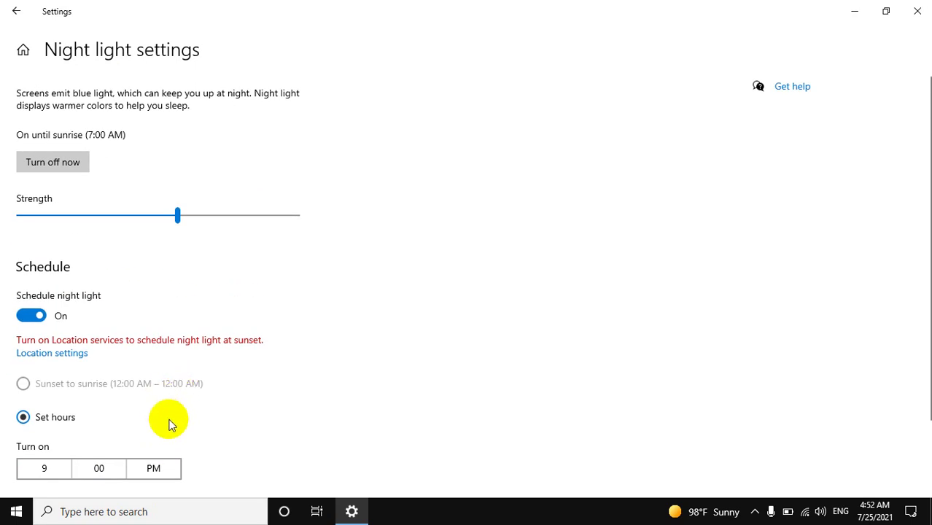
pyautogui.click(22, 317)
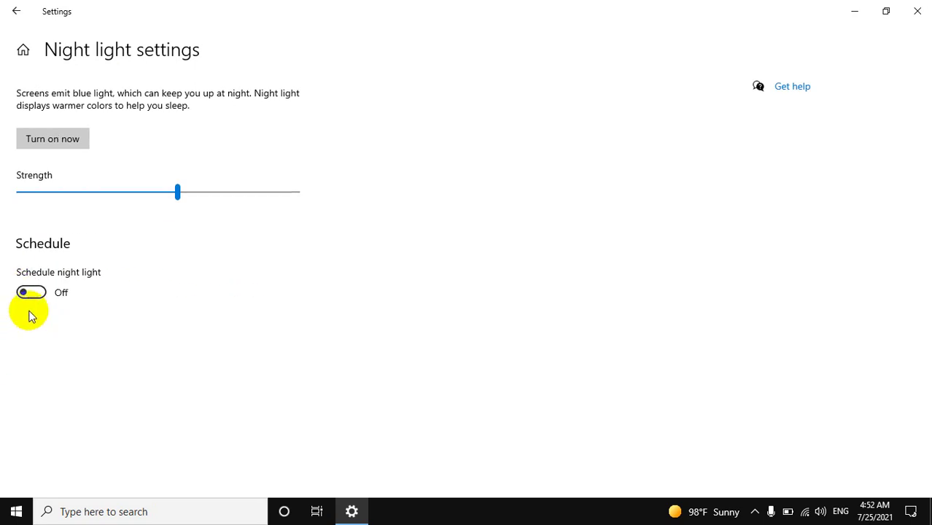
# Examine the Windows HD Color settings, including the display choices, preview video and battery options, and close the settings window
pyautogui.click(19, 13)
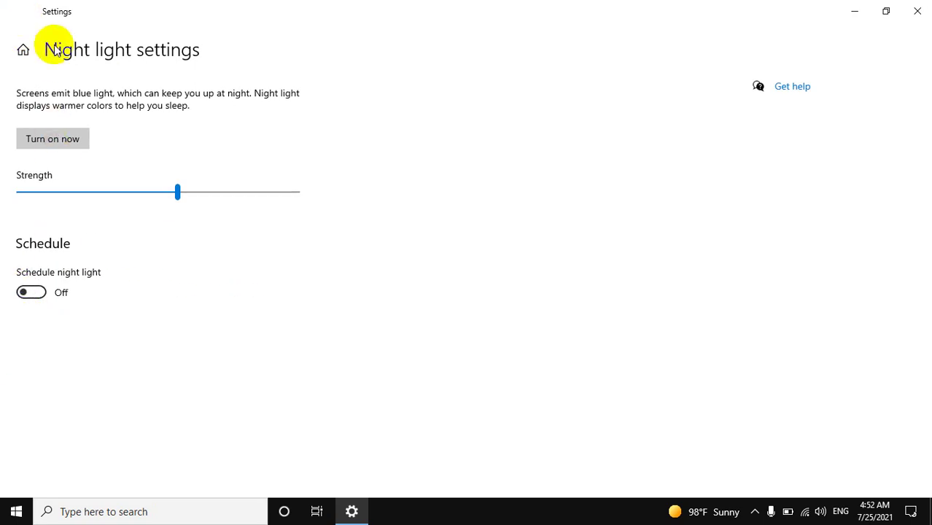
pyautogui.scroll(-5, 353, 333)
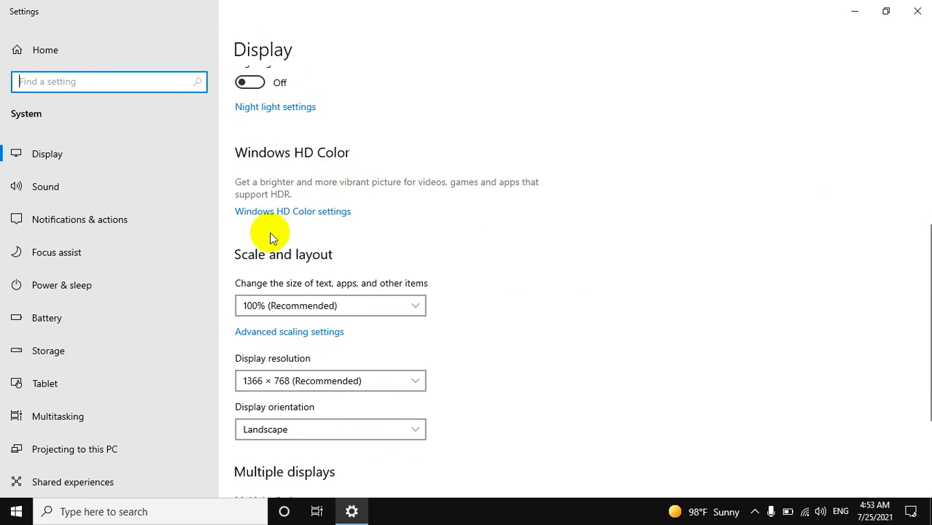
pyautogui.click(321, 217)
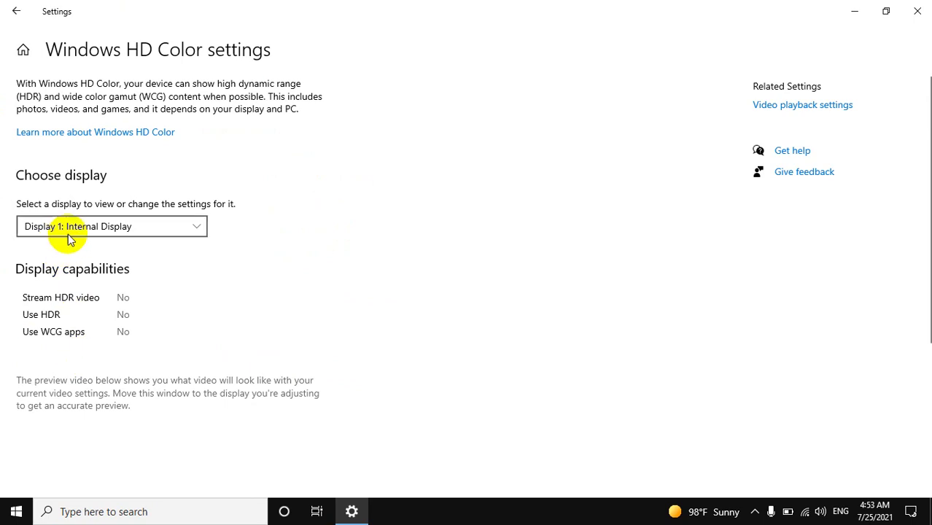
pyautogui.click(133, 225)
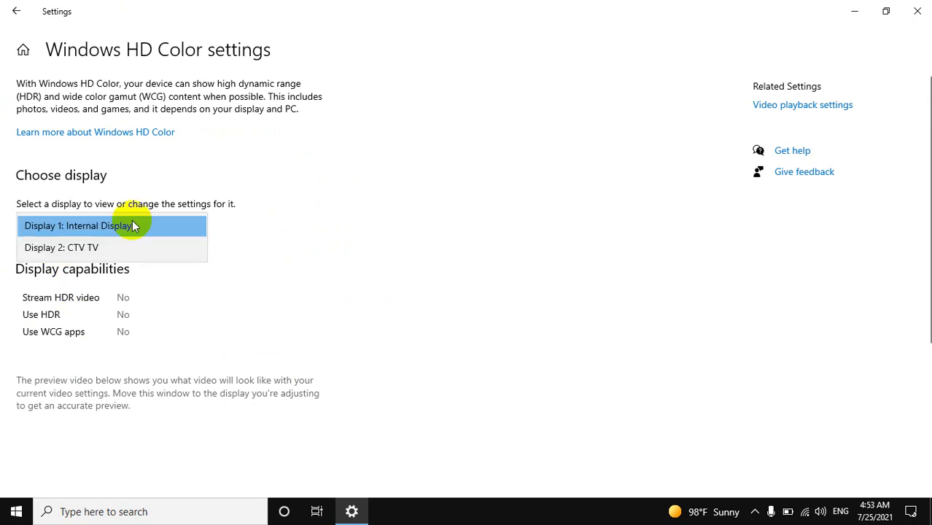
pyautogui.click(133, 225)
pyautogui.scroll(-3, 297, 194)
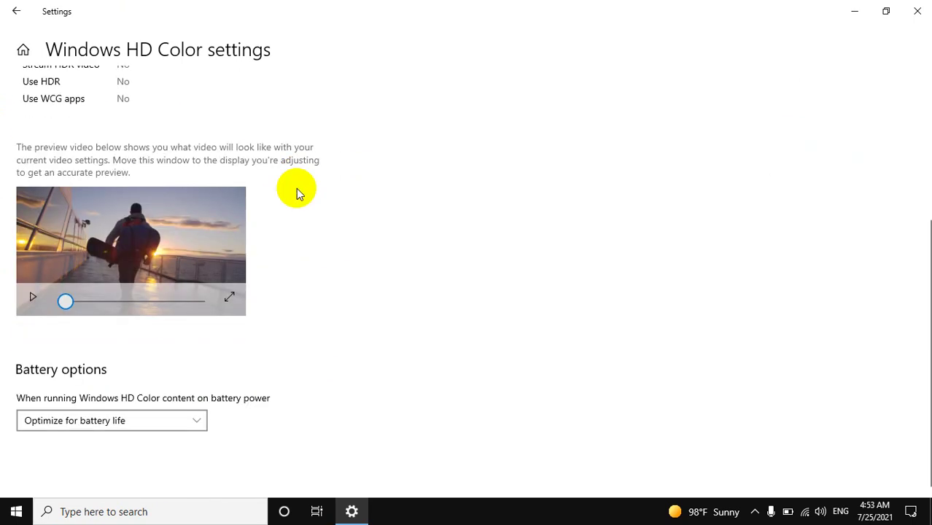
pyautogui.scroll(3, 297, 188)
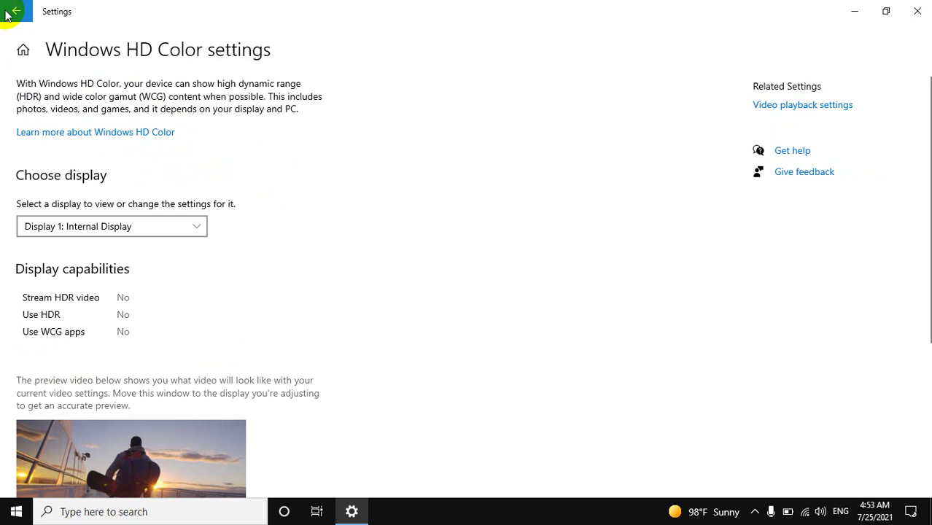
pyautogui.click(14, 16)
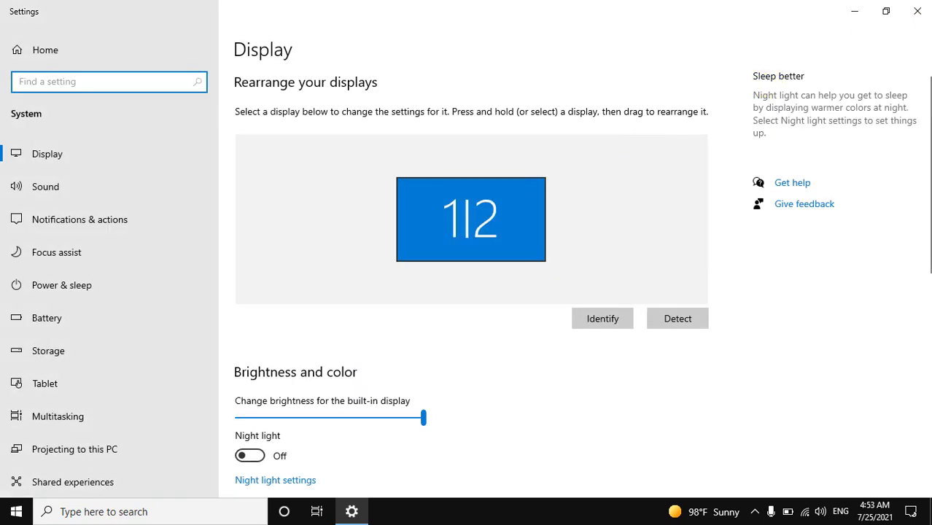
pyautogui.click(918, 11)
# Reopen the Windows HD Color settings through the desktop's display settings
pyautogui.rightClick(369, 66)
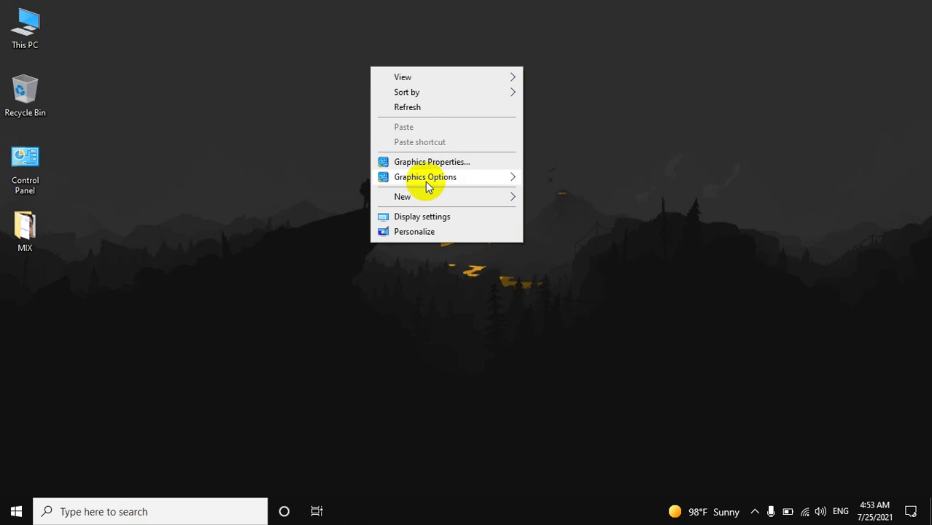
pyautogui.moveTo(469, 183)
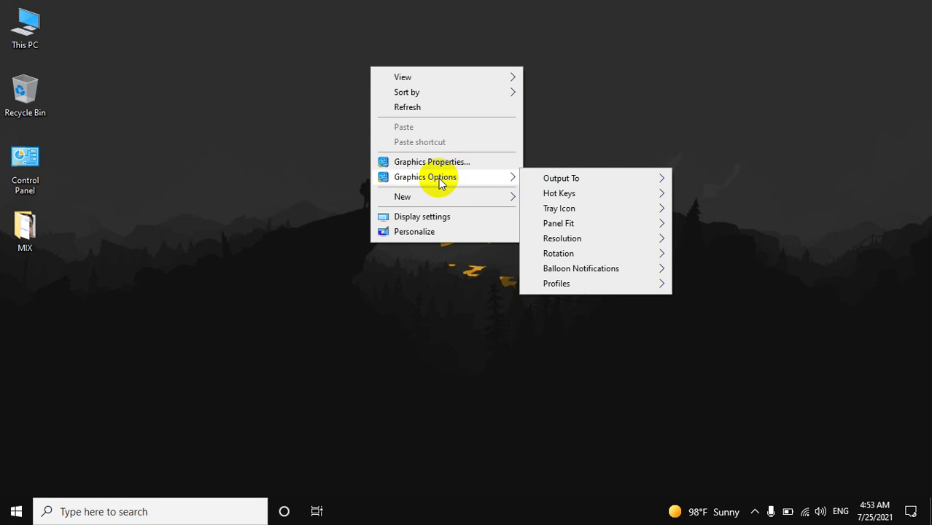
pyautogui.click(418, 216)
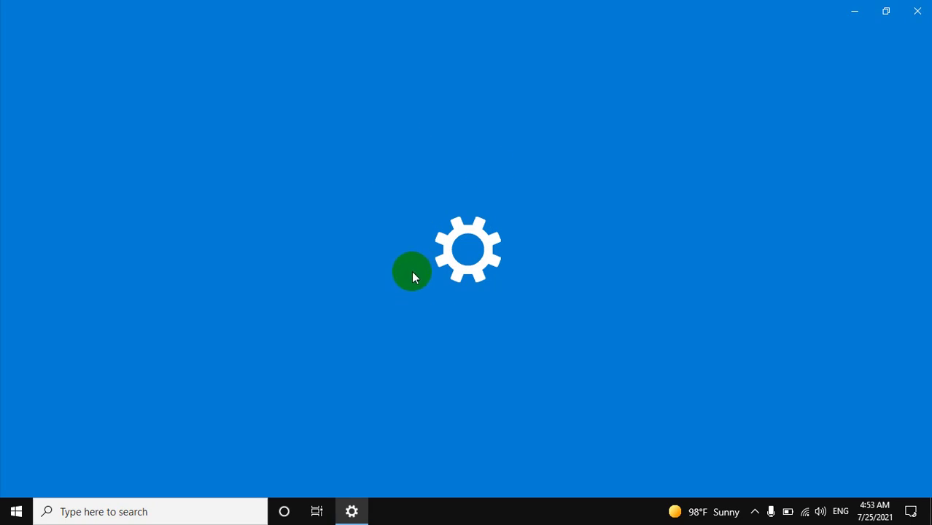
pyautogui.scroll(-6, 358, 387)
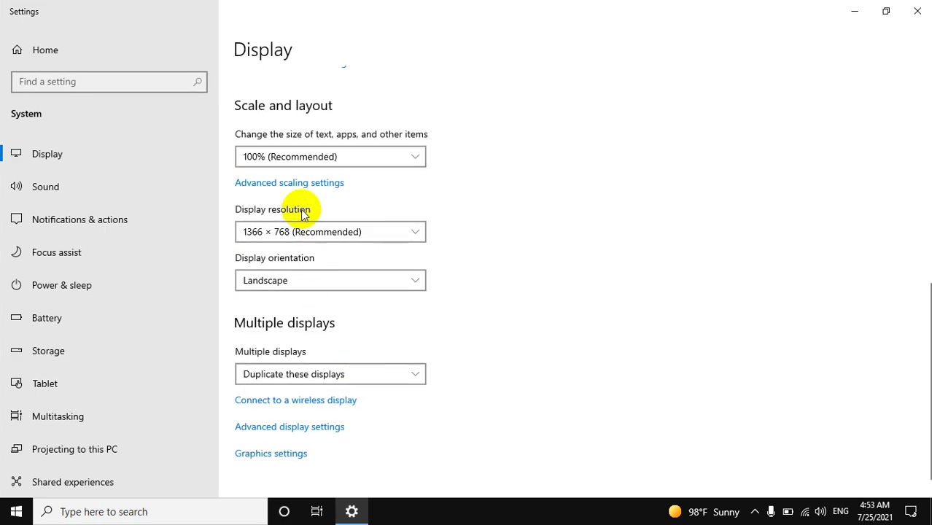
pyautogui.scroll(3, 291, 213)
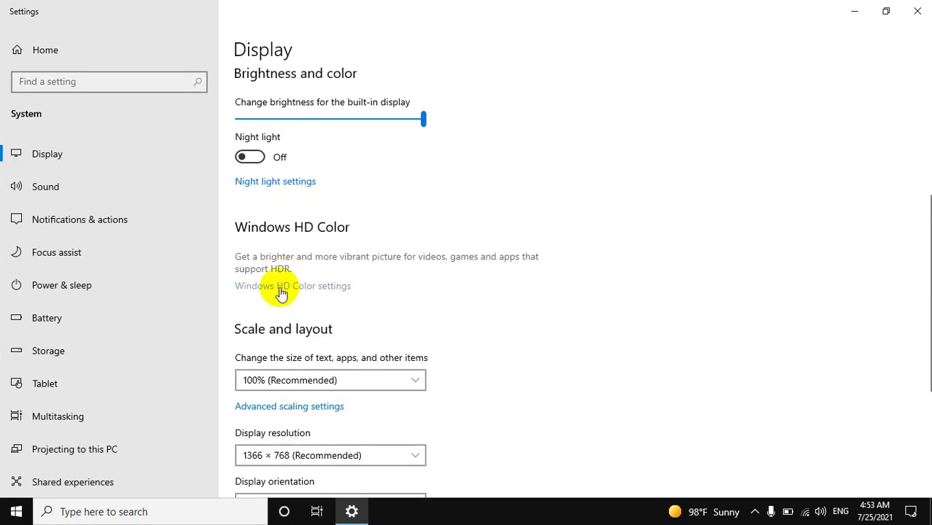
pyautogui.click(282, 287)
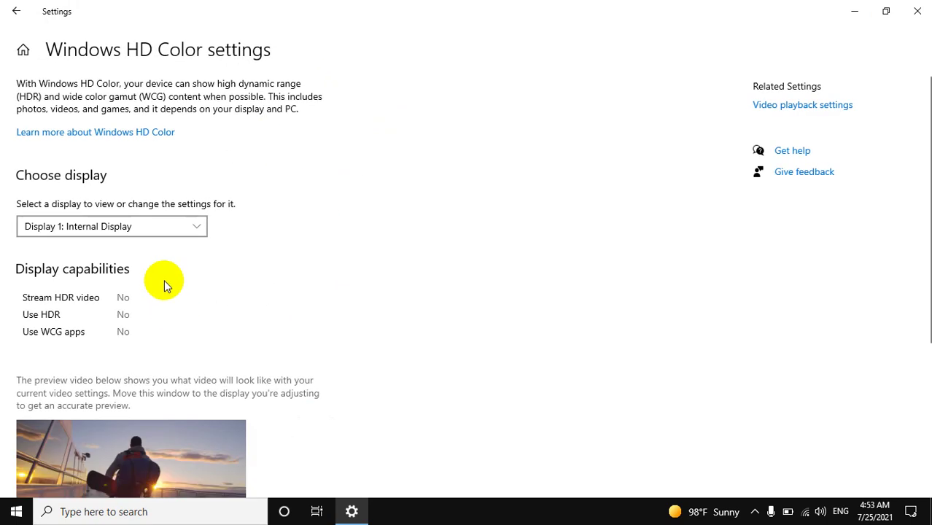
# Choose Display 2: CTV TV for Windows HD Color, look over its settings, and switch back to Display 1: Internal Display
pyautogui.click(142, 230)
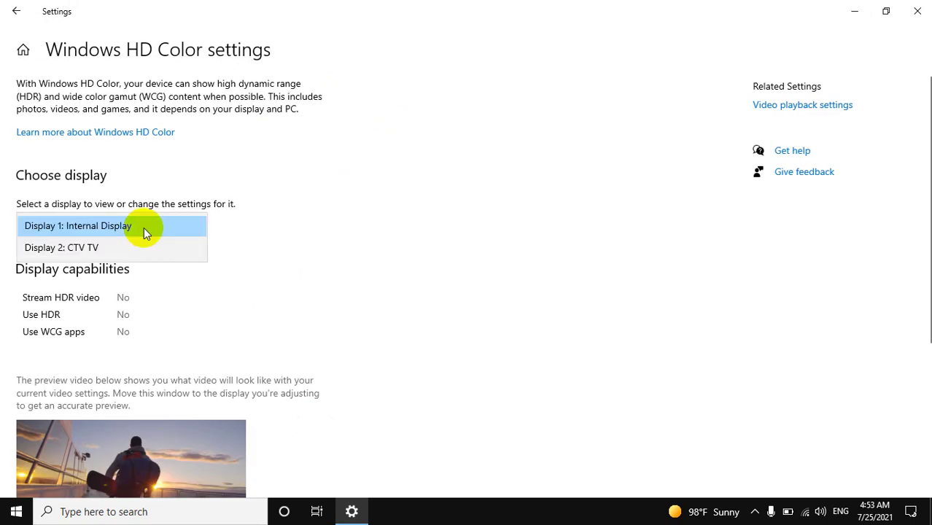
pyautogui.click(143, 228)
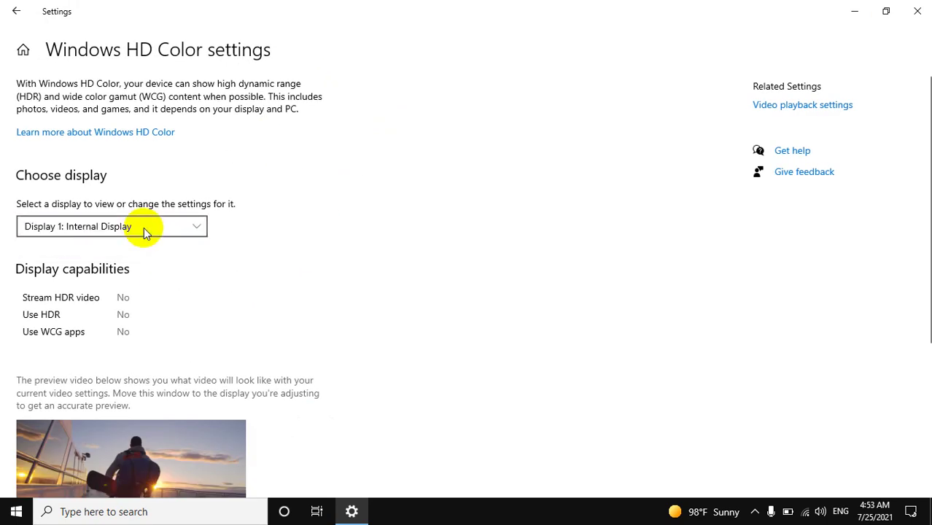
pyautogui.click(144, 228)
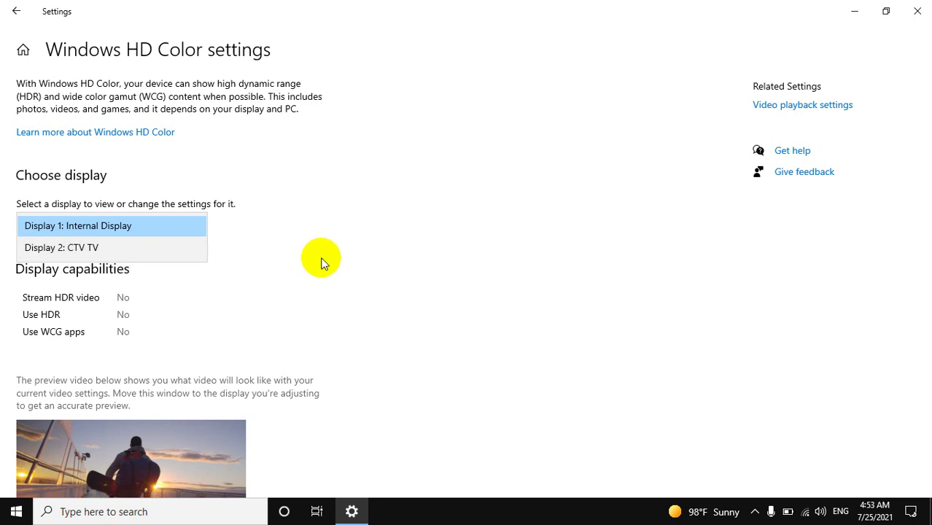
pyautogui.click(142, 252)
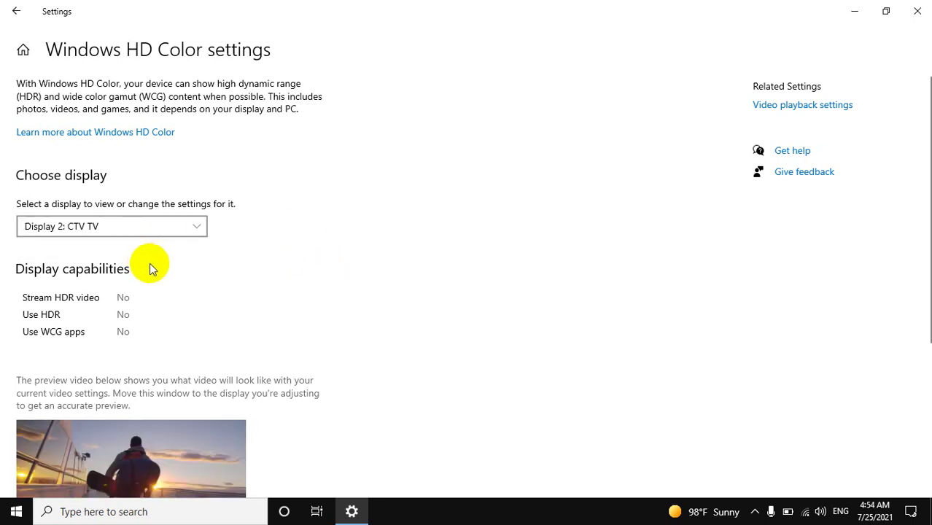
pyautogui.scroll(-3, 266, 358)
pyautogui.scroll(3, 275, 323)
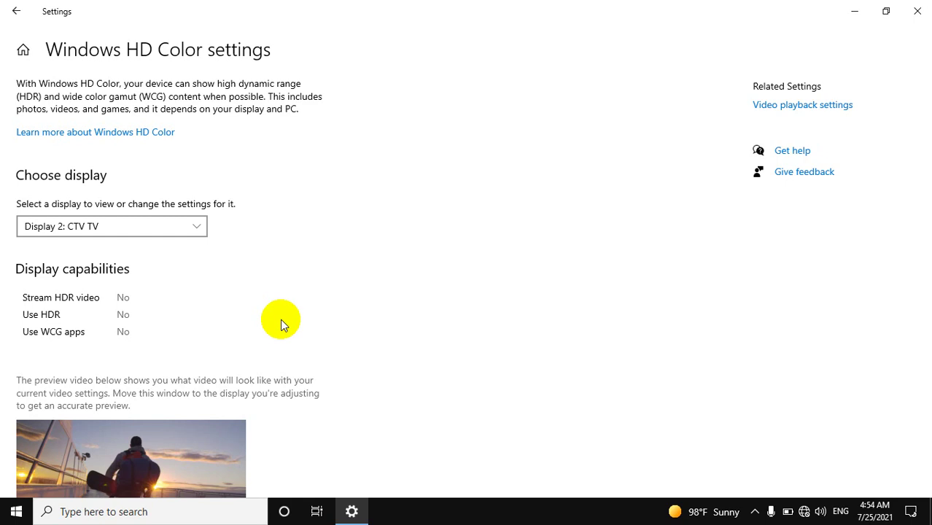
pyautogui.click(124, 227)
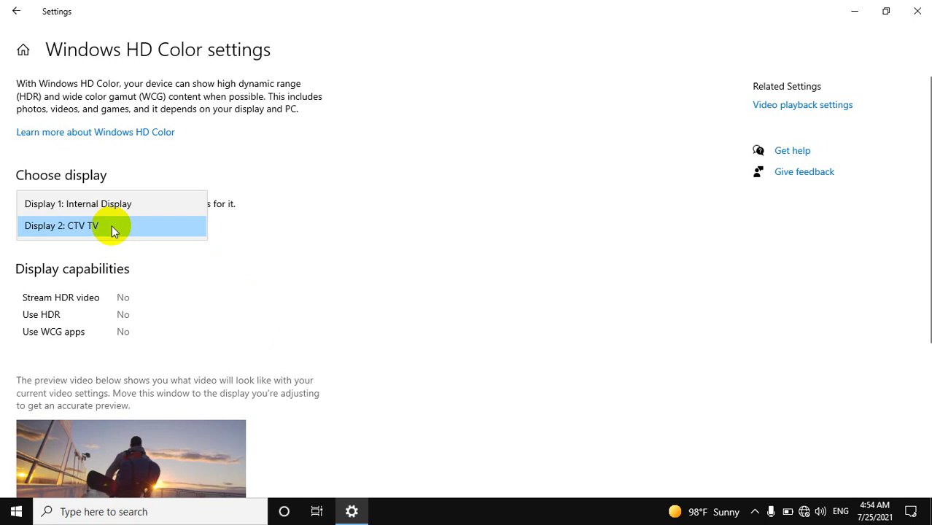
pyautogui.click(109, 205)
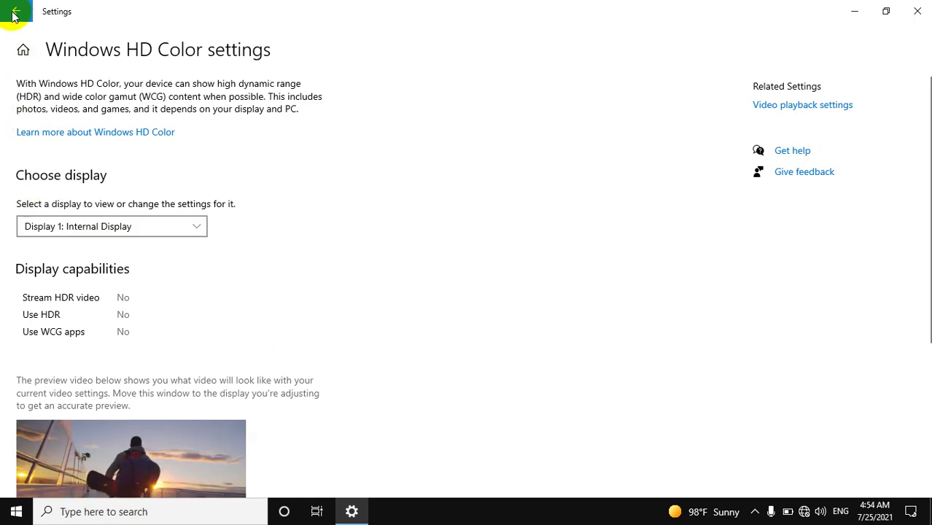
# Return to the display settings, set the size of text, apps, and other items to 125%, and switch it back to 100% (Recommended)
pyautogui.hotkey('alt', 'Left')
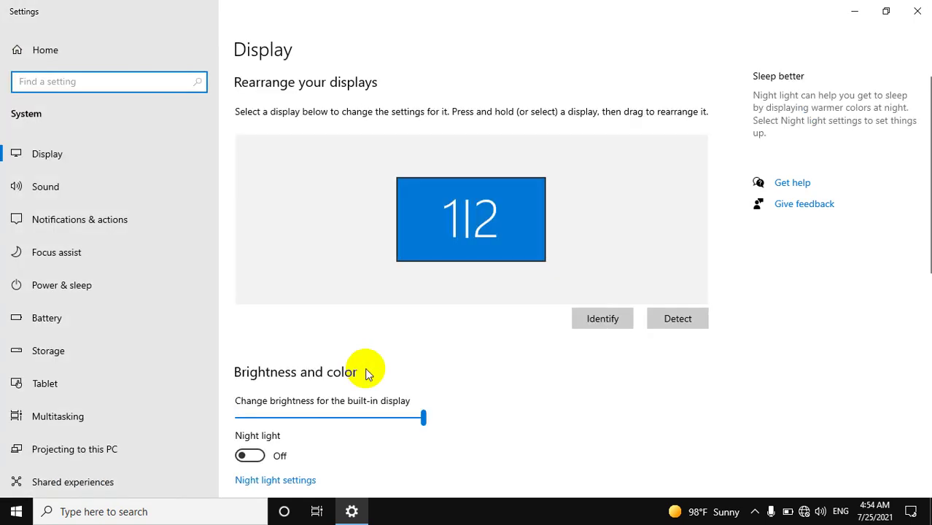
pyautogui.scroll(-5, 532, 346)
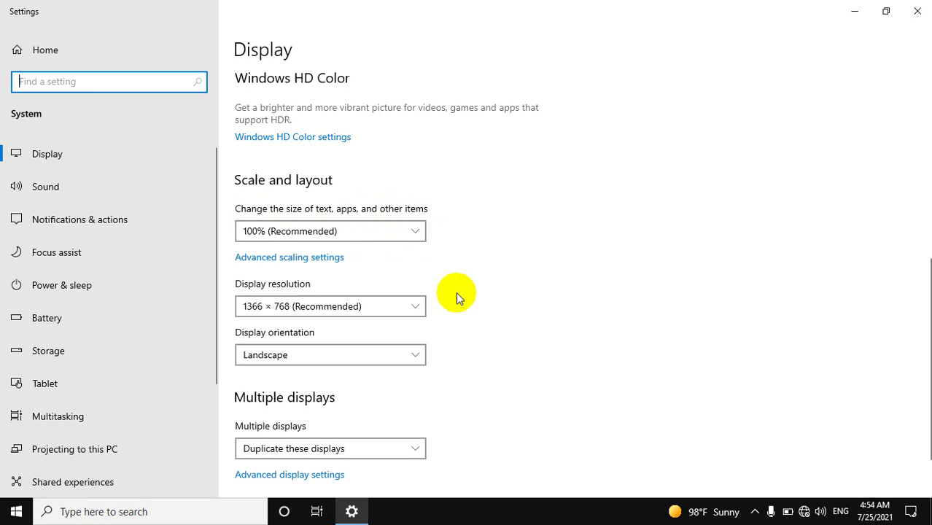
pyautogui.click(408, 230)
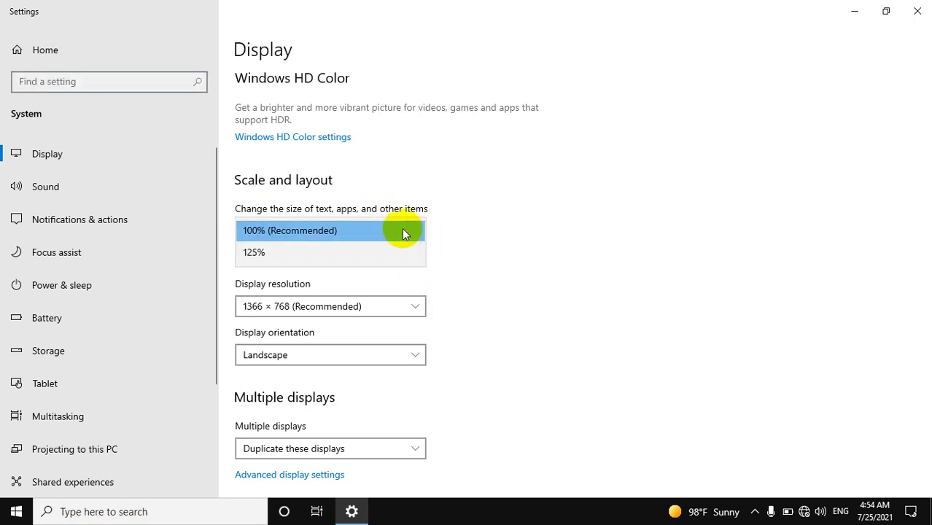
pyautogui.click(394, 252)
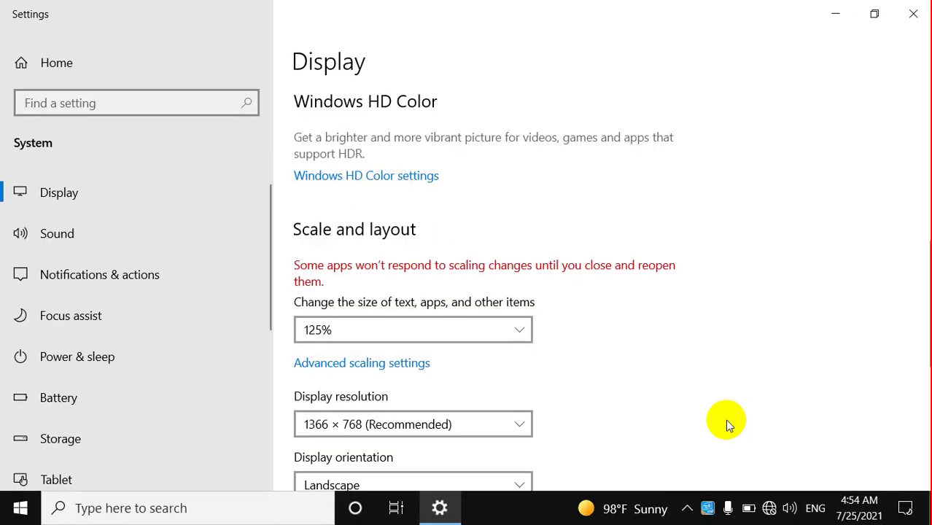
pyautogui.click(464, 331)
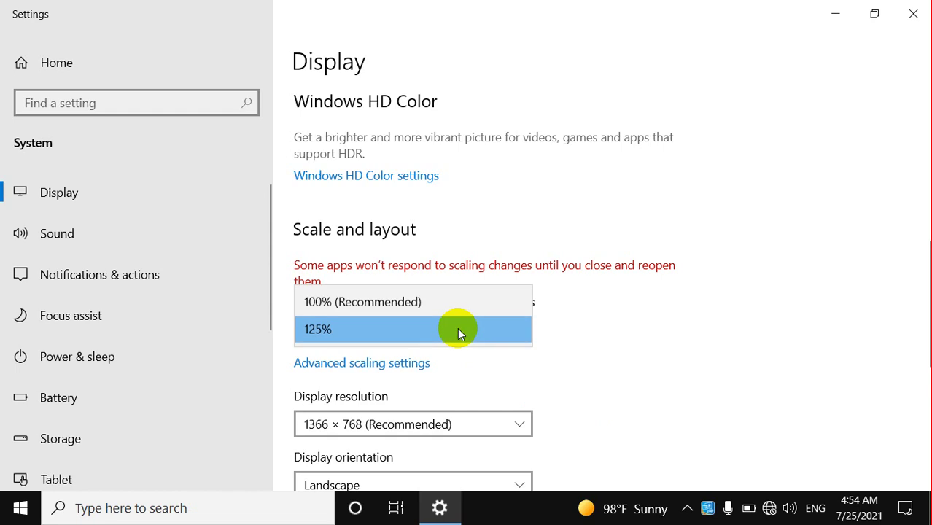
pyautogui.click(463, 302)
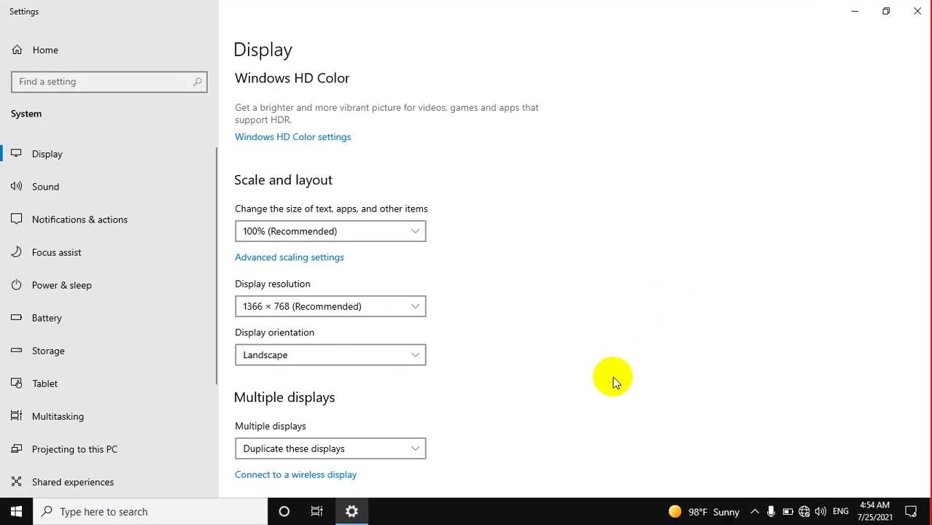
# Try the 1920 × 1080 display resolution and revert to the previous display settings
pyautogui.scroll(-3, 502, 231)
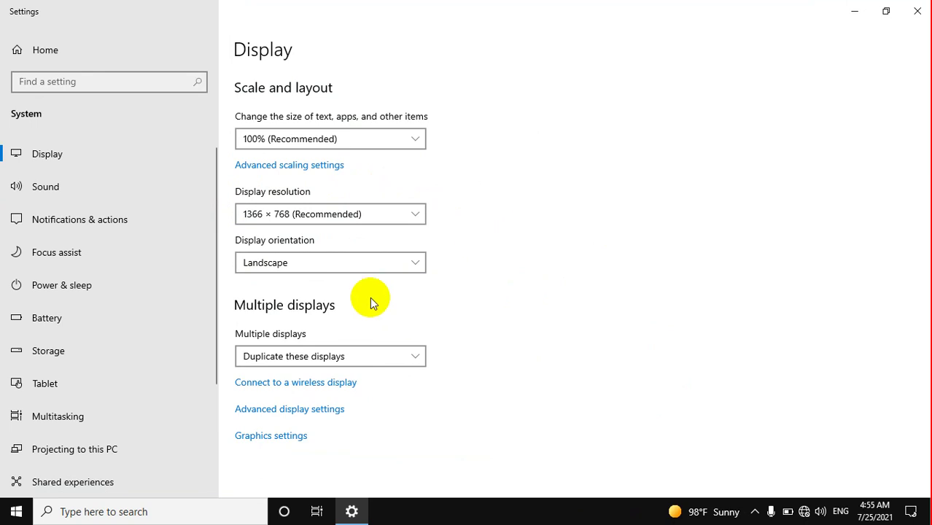
pyautogui.click(391, 220)
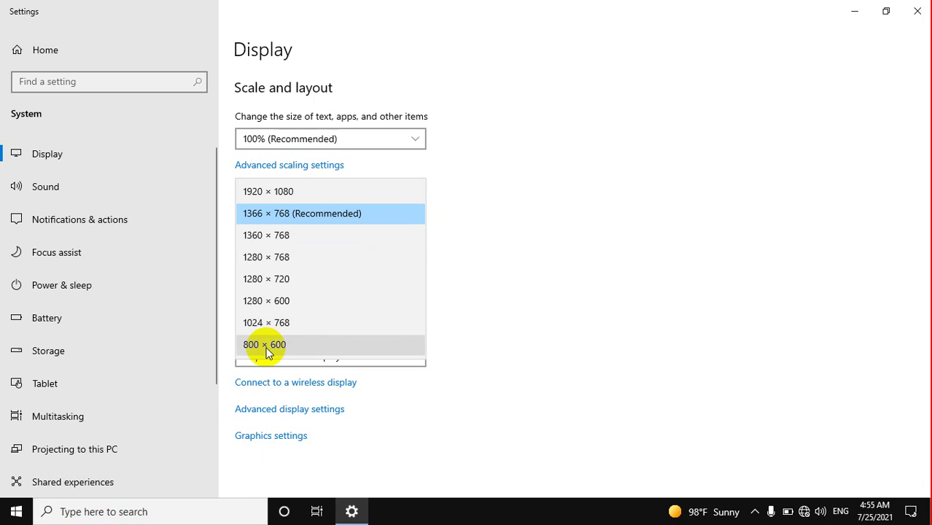
pyautogui.click(270, 191)
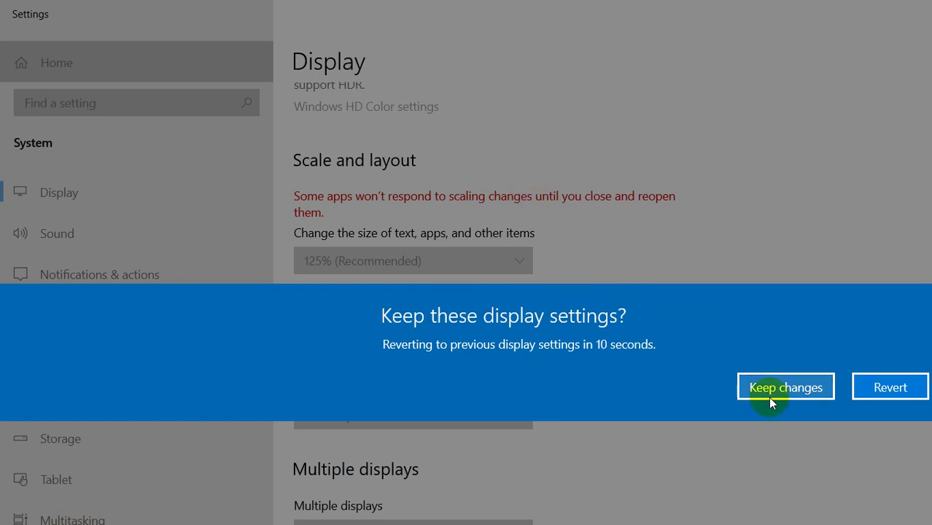
pyautogui.click(890, 387)
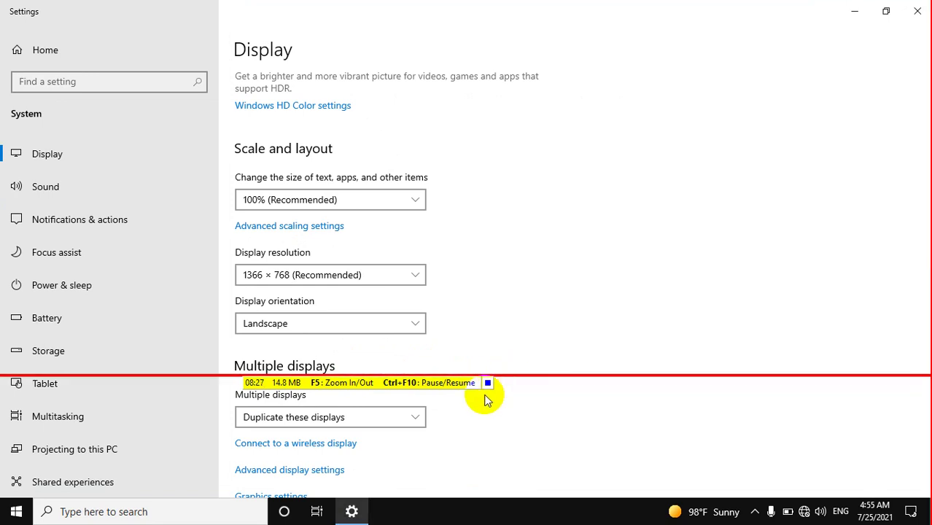
pyautogui.moveTo(426, 383); pyautogui.dragTo(561, 522)
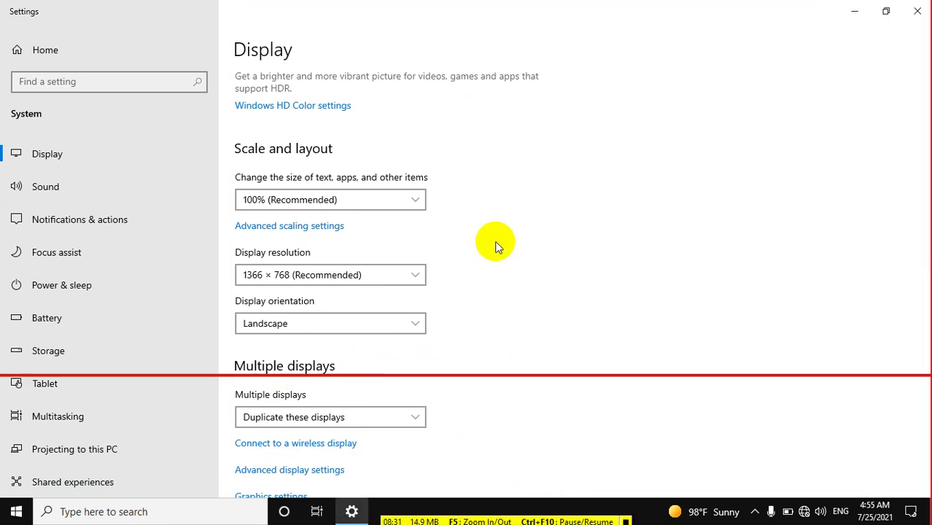
pyautogui.click(461, 441)
# View the choices for display resolution and display orientation, keeping 1366 × 768 (Recommended) and Landscape
pyautogui.click(382, 275)
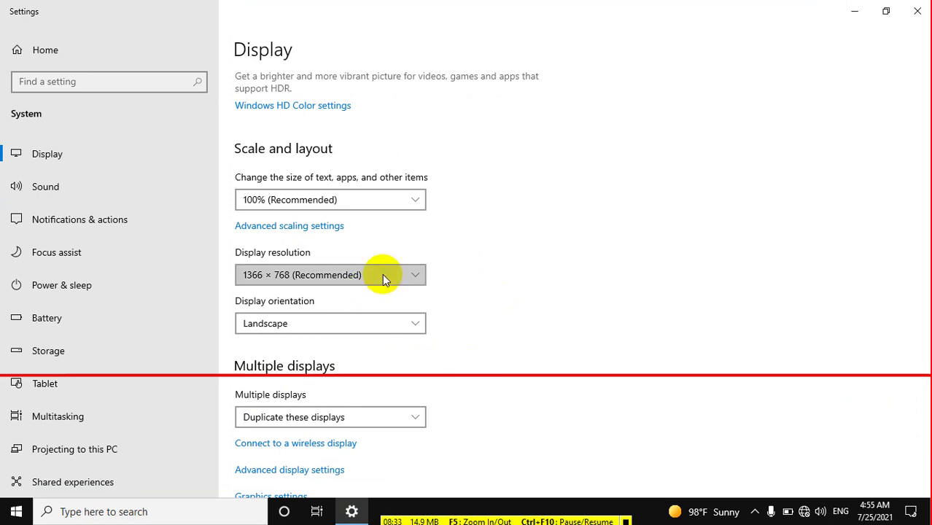
pyautogui.click(309, 279)
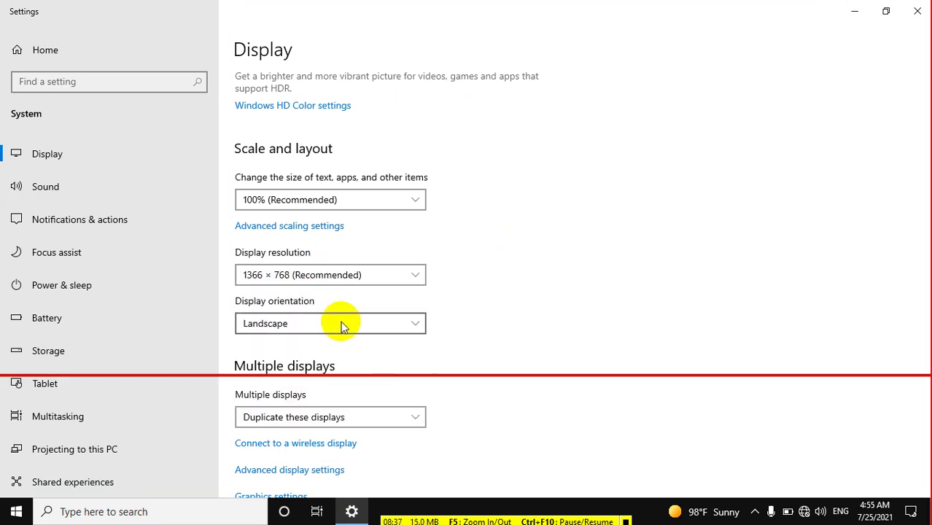
pyautogui.scroll(-1, 490, 302)
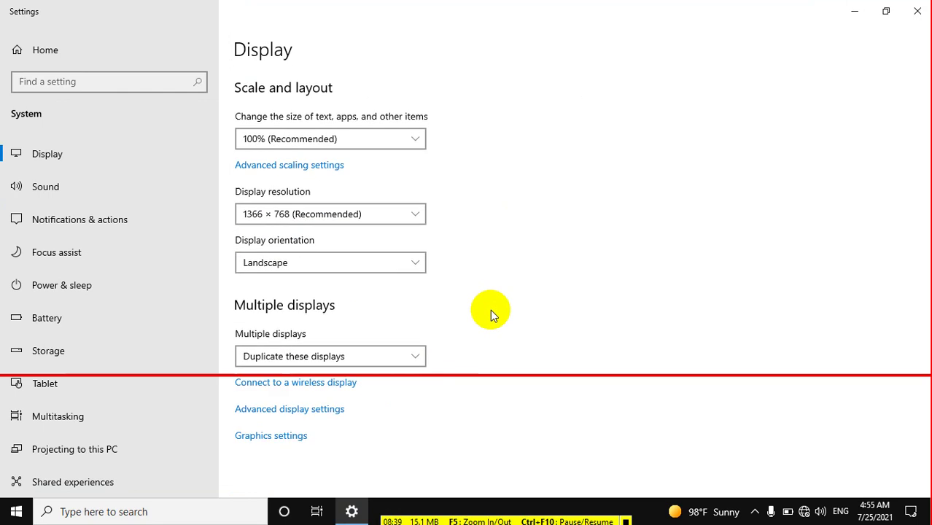
pyautogui.click(267, 282)
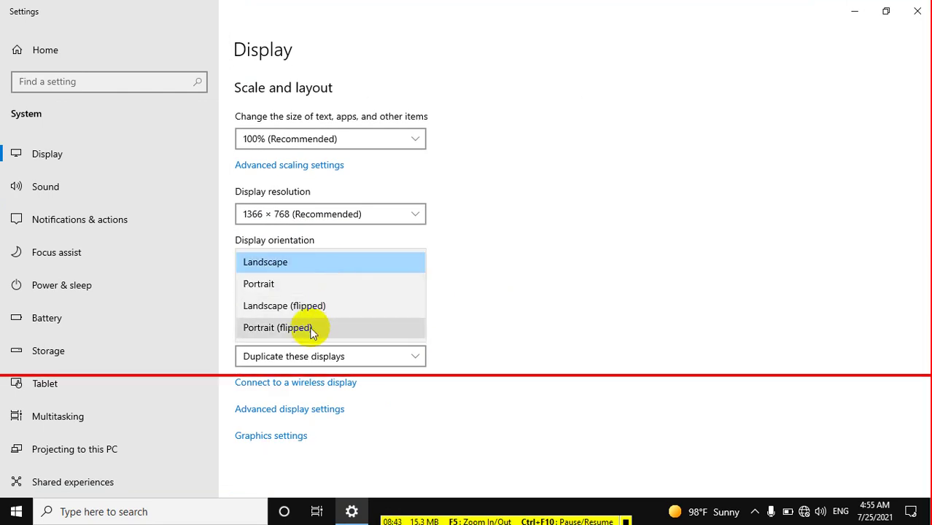
pyautogui.click(338, 262)
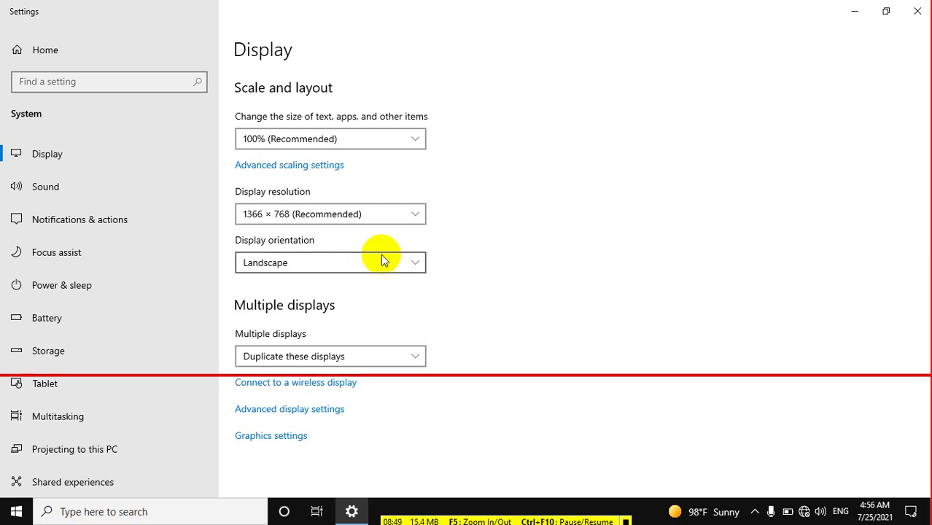
# Try the Portrait display orientation and revert to the previous display settings
pyautogui.click(382, 256)
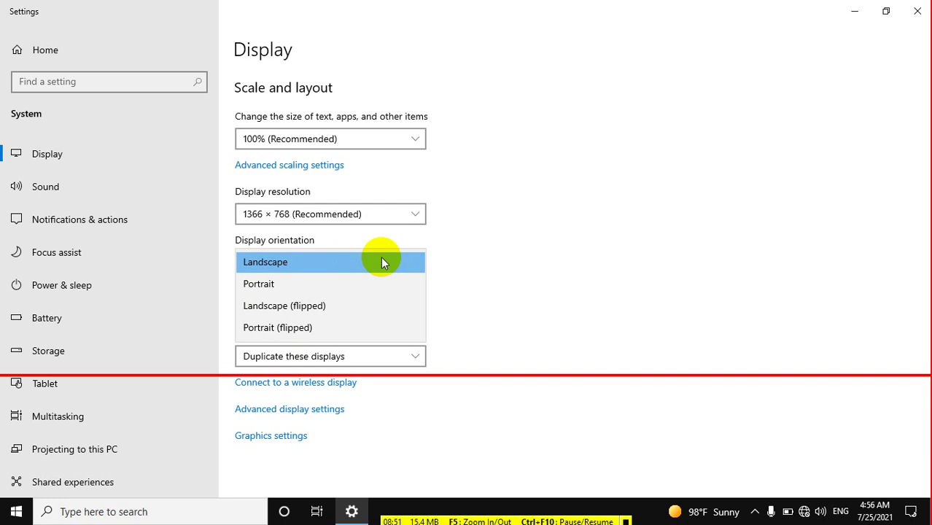
pyautogui.click(358, 287)
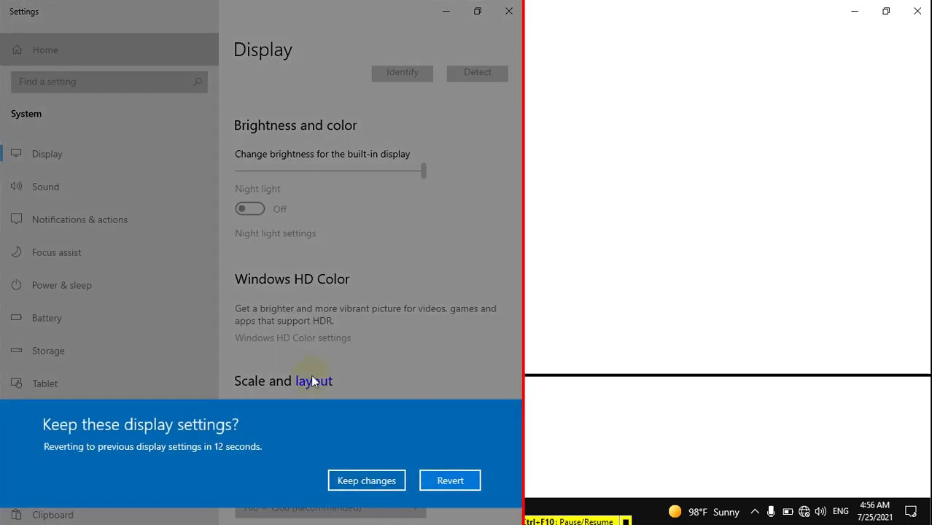
pyautogui.click(421, 481)
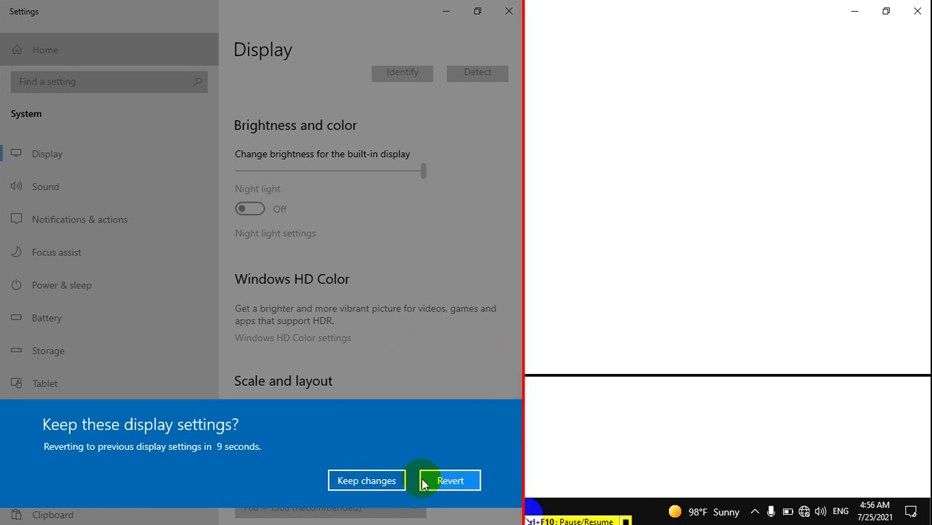
pyautogui.click(456, 483)
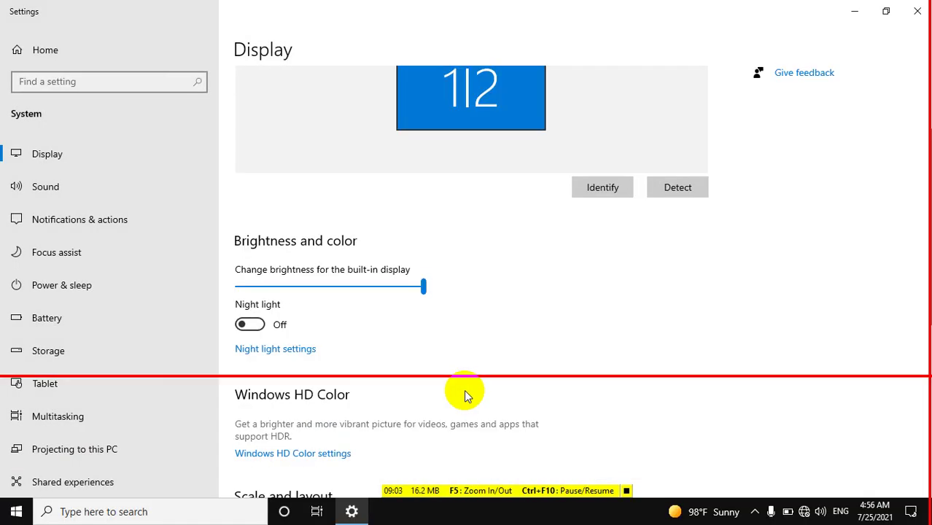
# Try the Landscape (flipped) display orientation and cancel the change
pyautogui.scroll(-5, 452, 364)
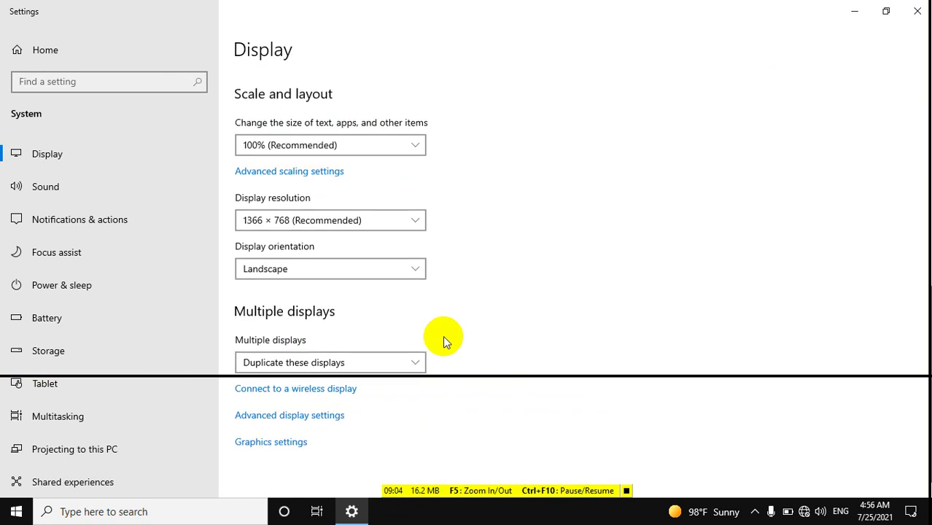
pyautogui.click(411, 263)
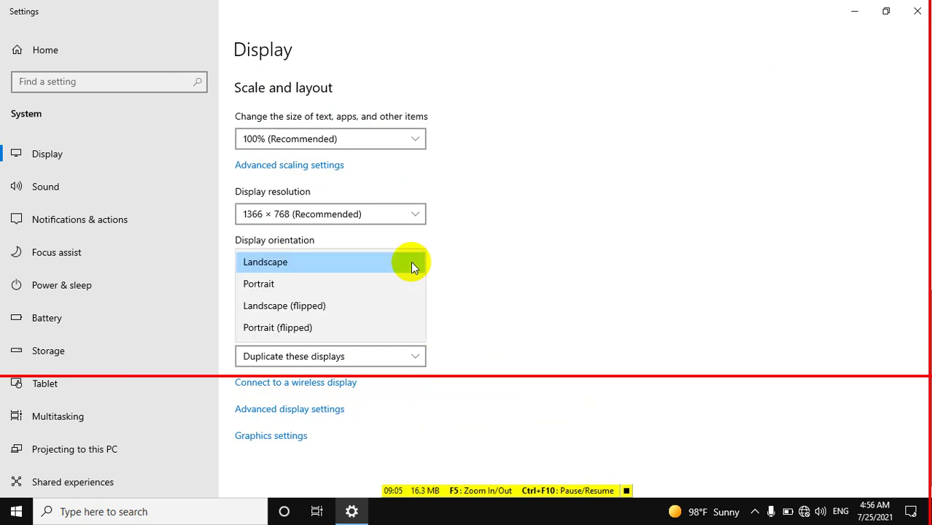
pyautogui.click(369, 303)
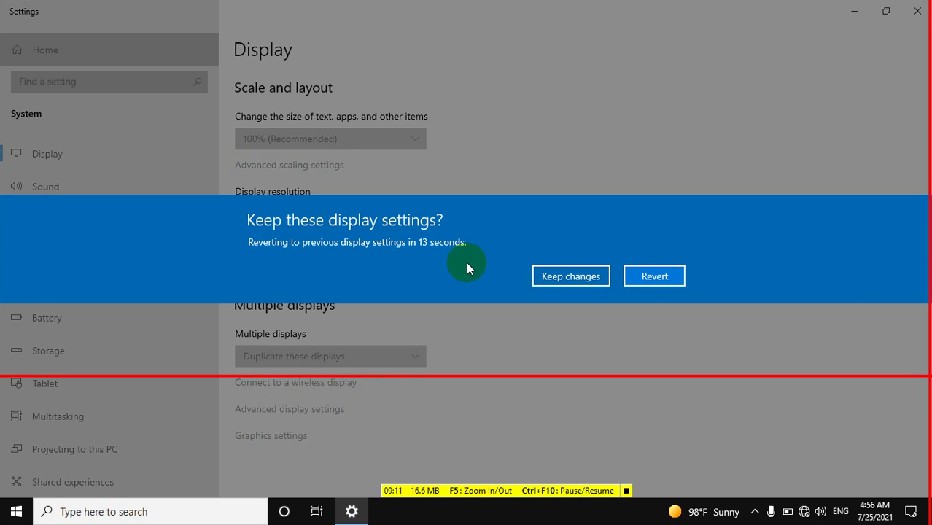
pyautogui.press('Escape')
# Try the Portrait (flipped) display orientation and cancel the change
pyautogui.click(400, 354)
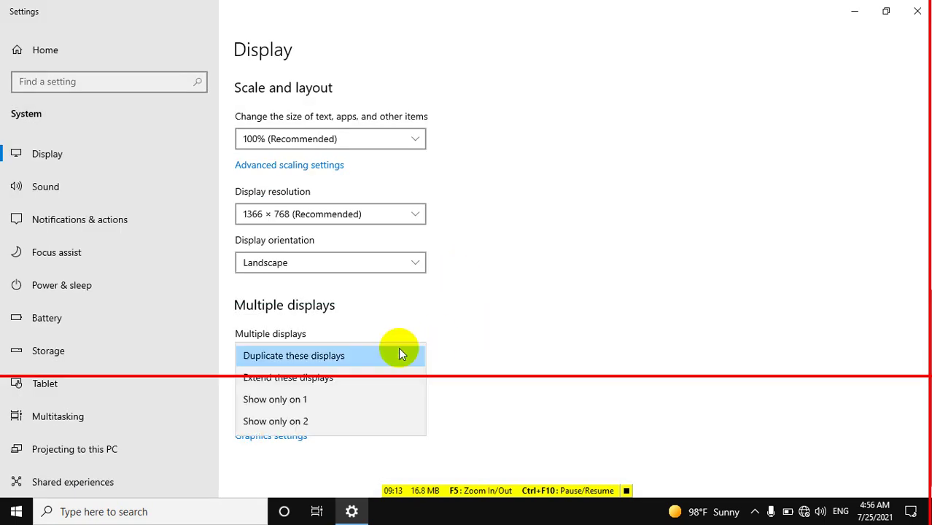
pyautogui.click(394, 263)
pyautogui.click(394, 262)
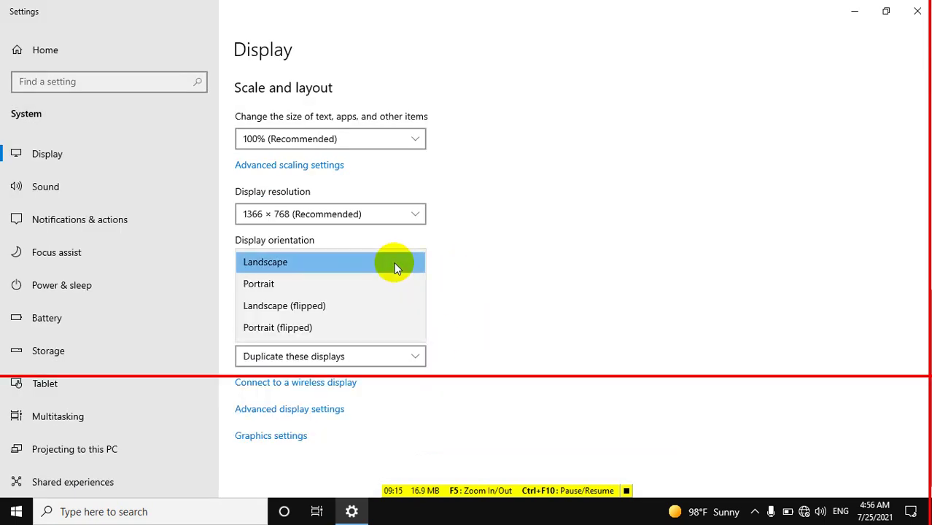
pyautogui.click(269, 331)
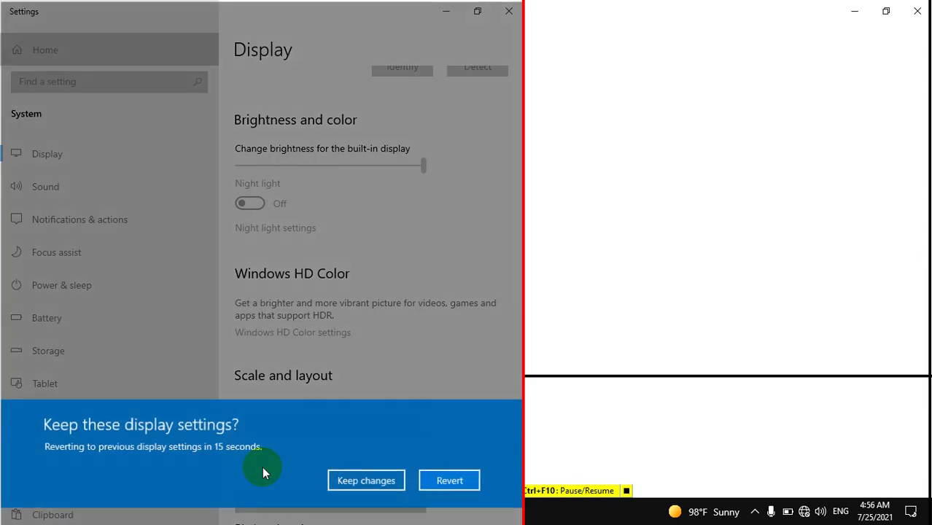
pyautogui.press('Escape')
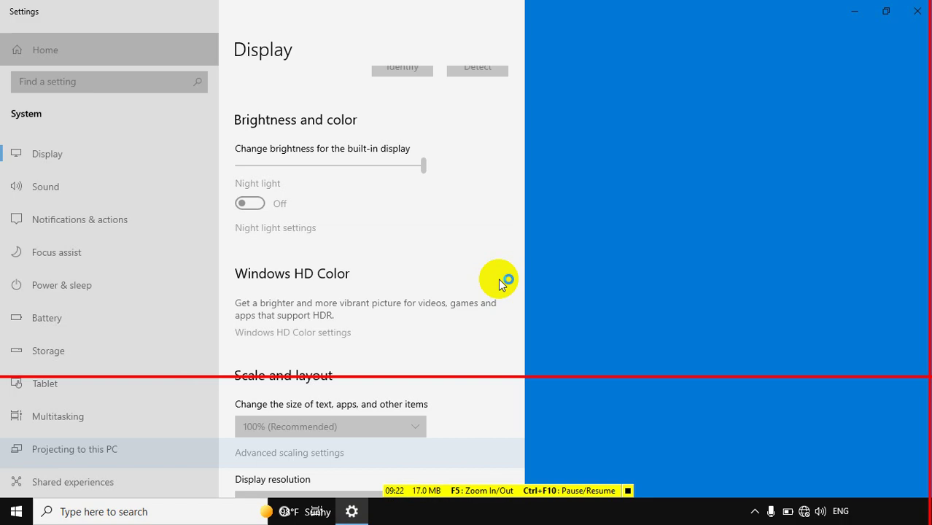
# View the display orientation choices again and keep Landscape selected
pyautogui.scroll(-5, 478, 257)
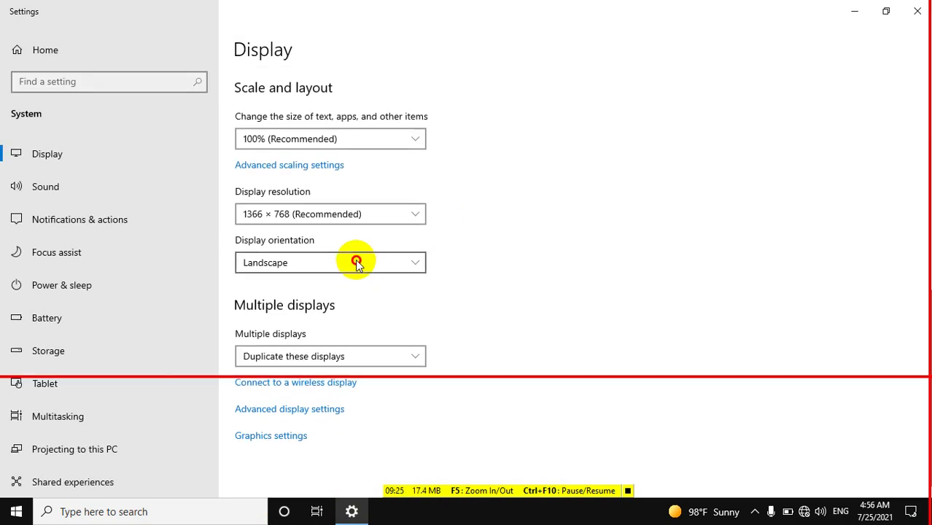
pyautogui.click(356, 262)
pyautogui.click(340, 266)
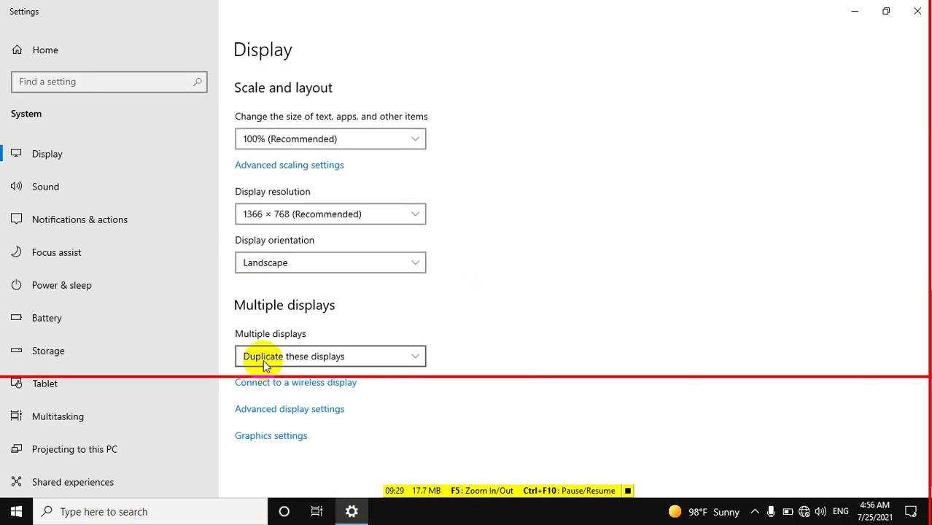
# Examine the choices for multiple displays and keep Duplicate these displays selected
pyautogui.click(411, 357)
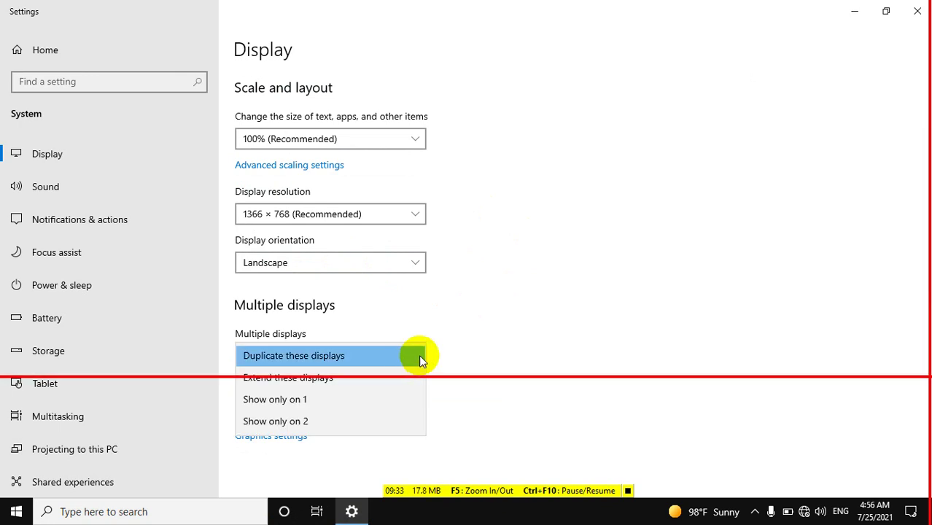
pyautogui.scroll(1, 475, 332)
pyautogui.scroll(1, 476, 331)
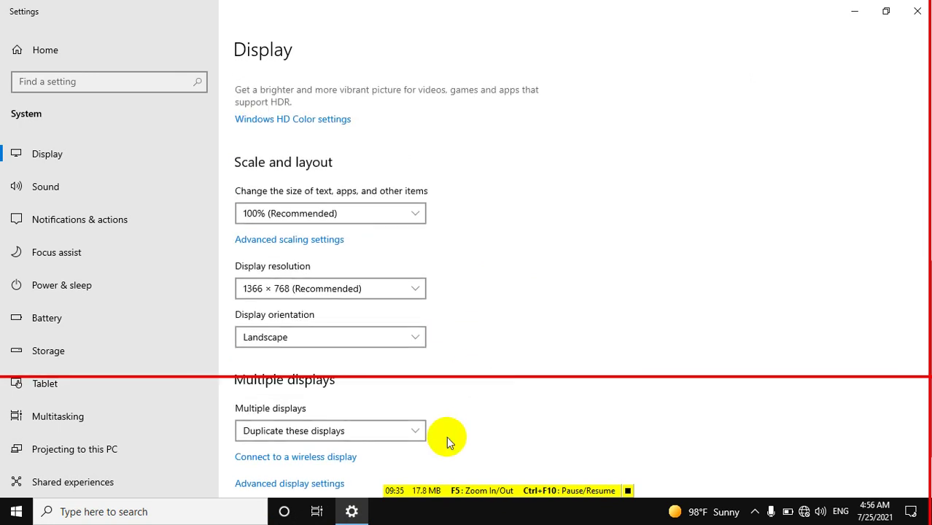
pyautogui.click(412, 435)
pyautogui.click(270, 426)
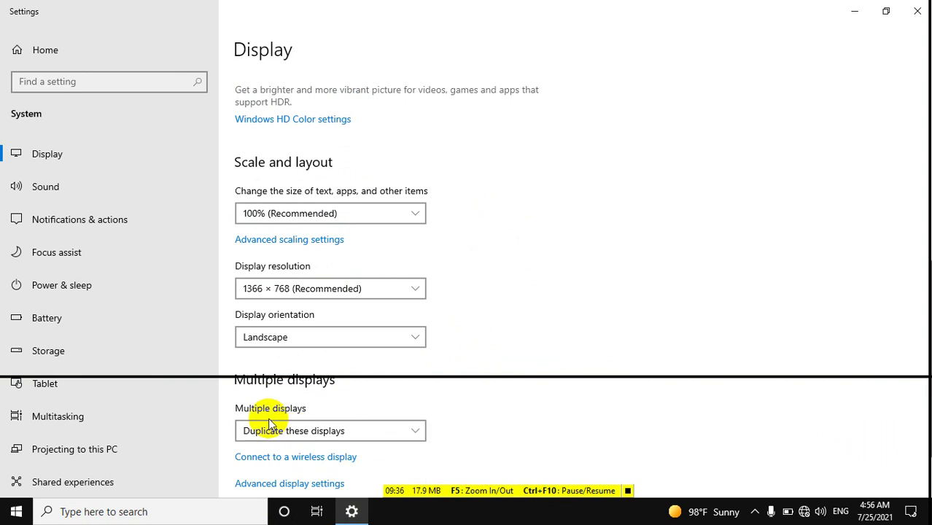
pyautogui.click(389, 430)
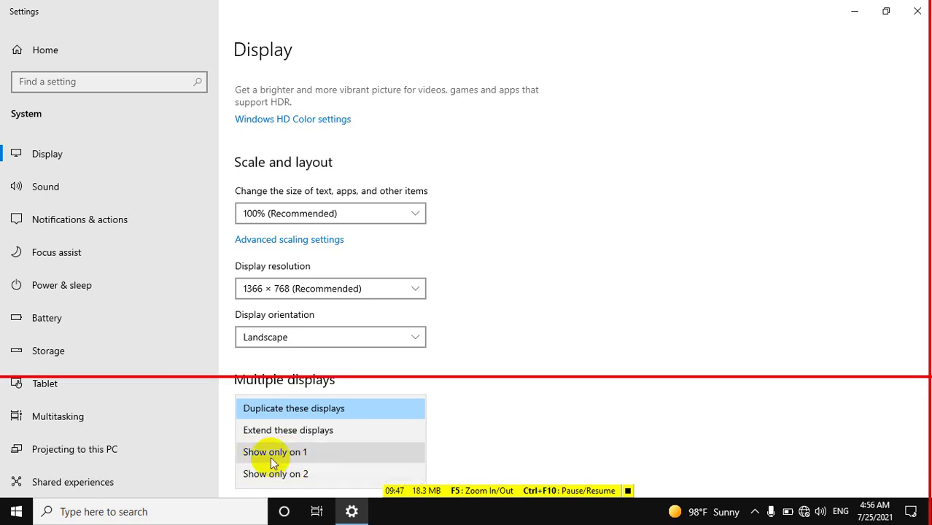
pyautogui.click(275, 413)
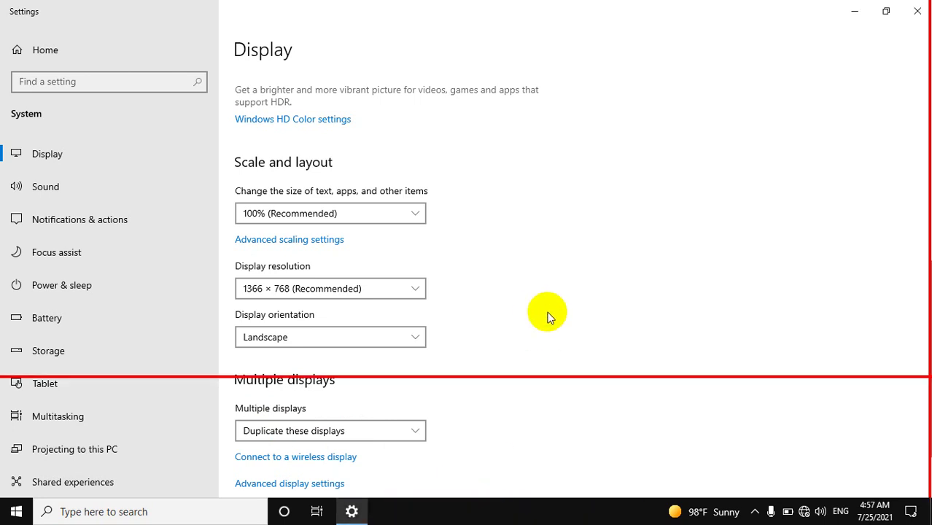
pyautogui.hotkey('ctrl', 'F10')
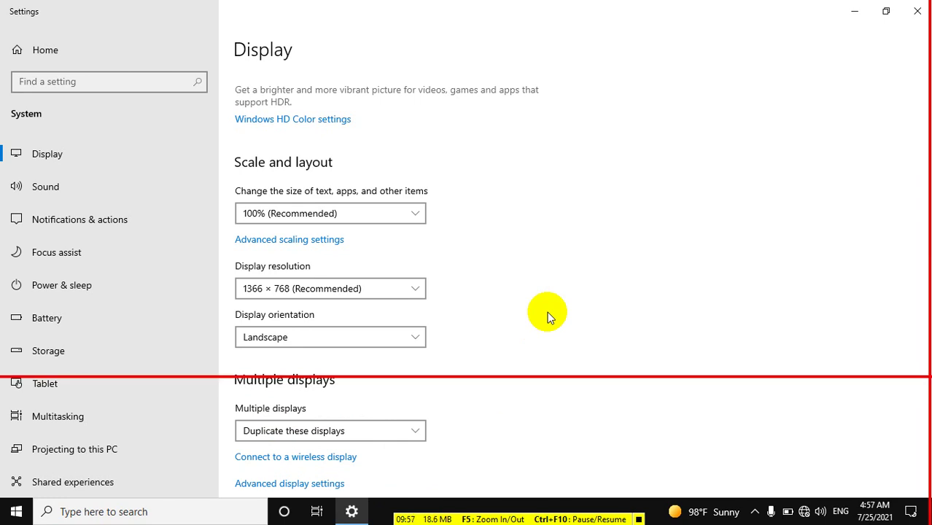
# Check the multiple displays choices, keep Duplicate these displays selected, and close Settings
pyautogui.click(407, 431)
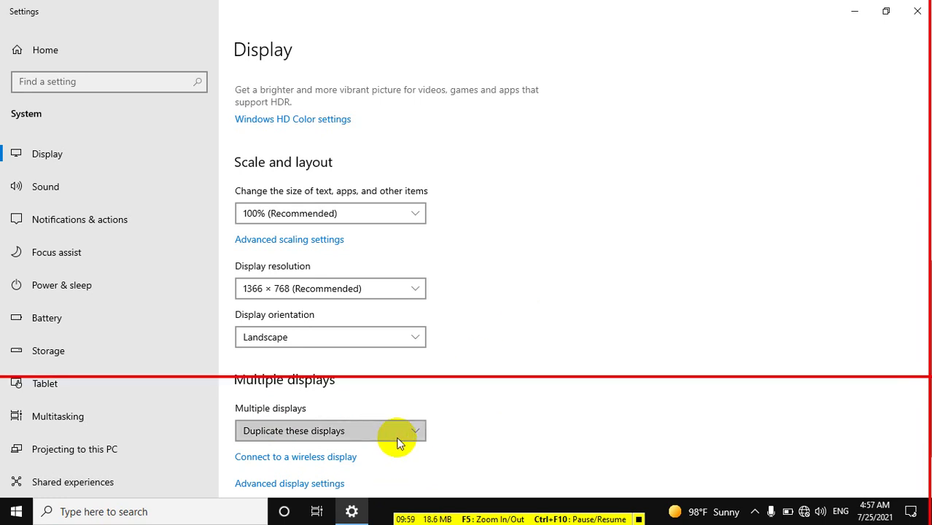
pyautogui.click(534, 438)
pyautogui.click(917, 11)
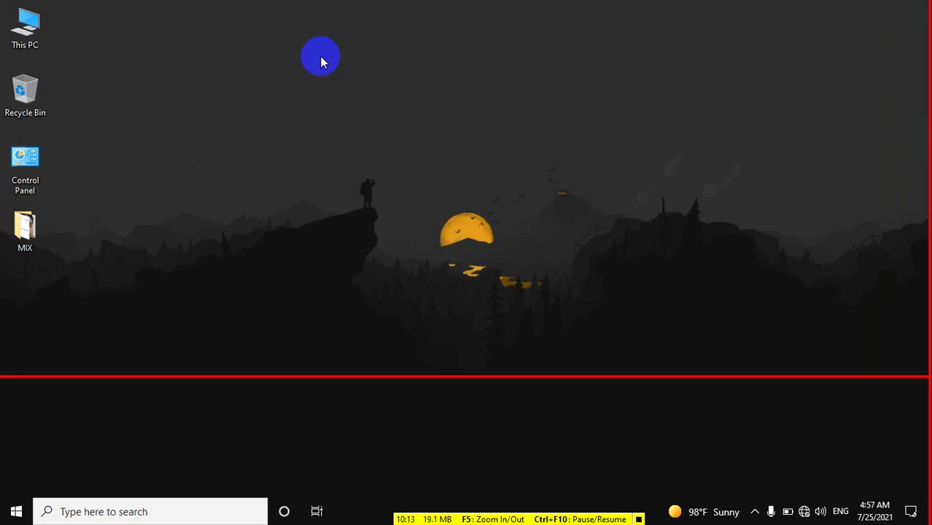
# Reopen the desktop's display settings, set multiple displays to Extend these displays, keep the change, and close Settings
pyautogui.rightClick(321, 57)
pyautogui.click(333, 208)
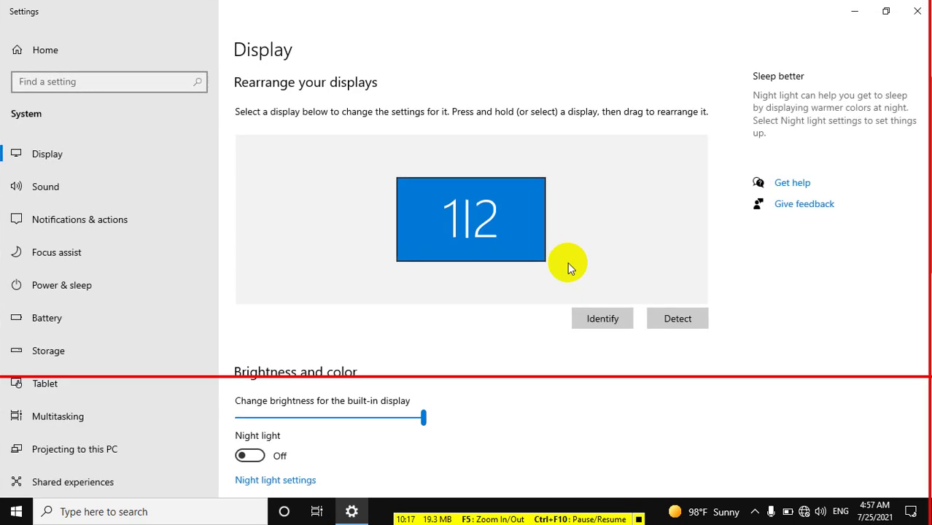
pyautogui.scroll(-5, 566, 264)
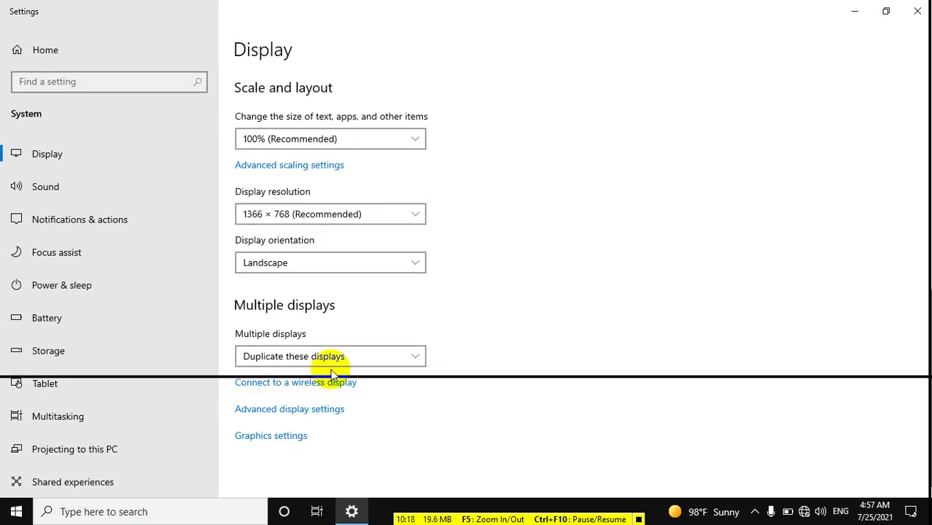
pyautogui.click(333, 358)
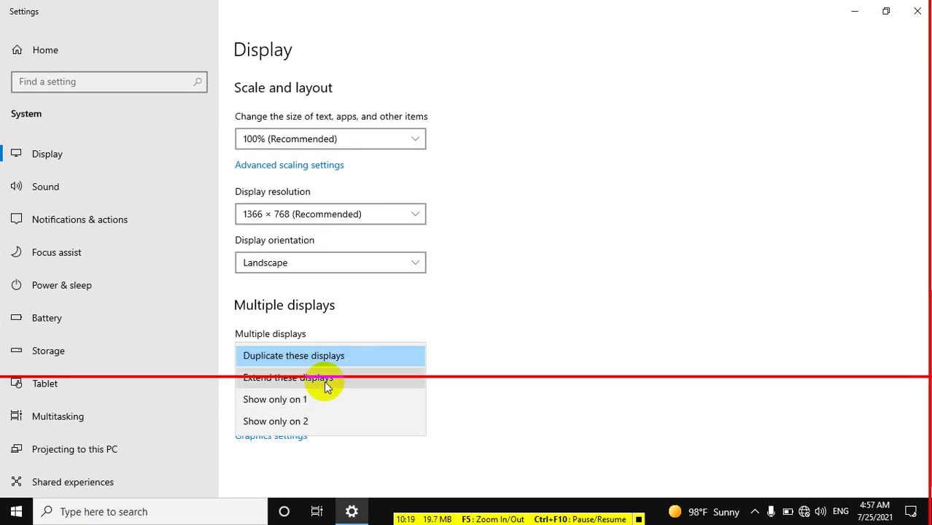
pyautogui.click(371, 387)
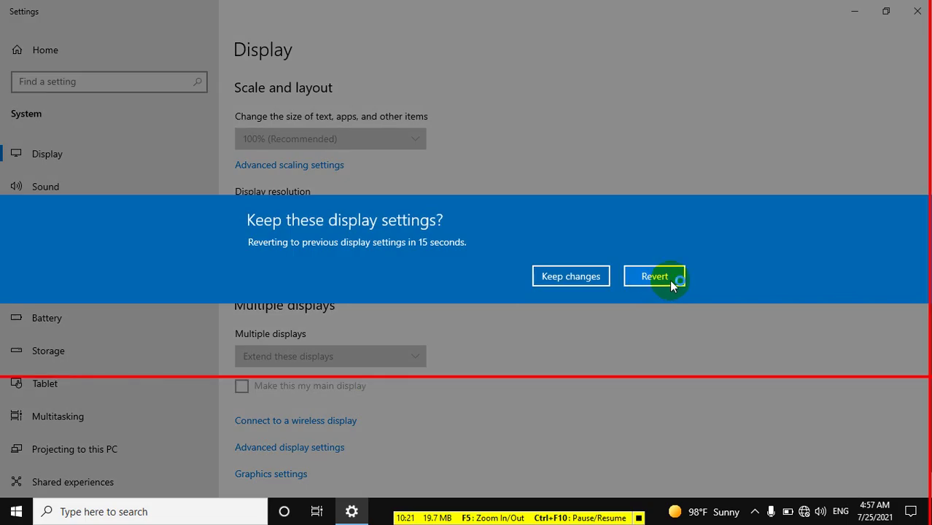
pyautogui.click(572, 277)
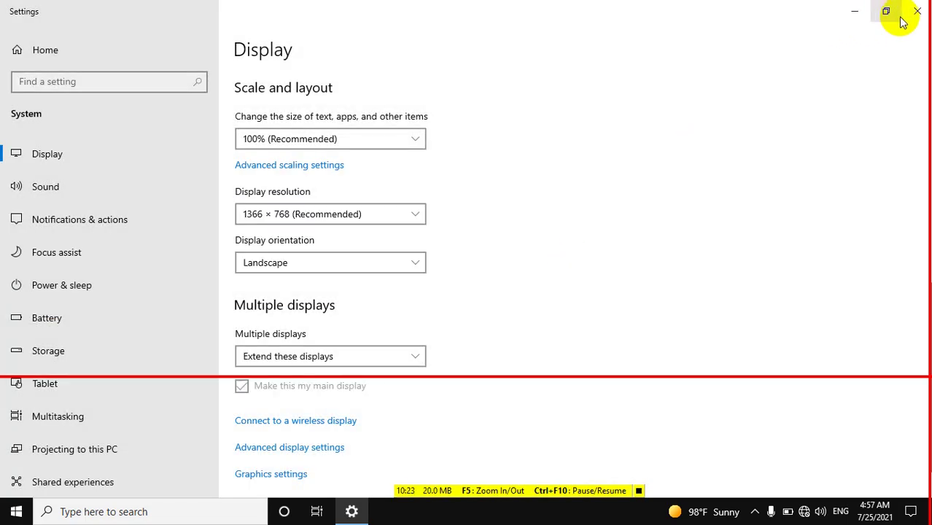
pyautogui.click(917, 10)
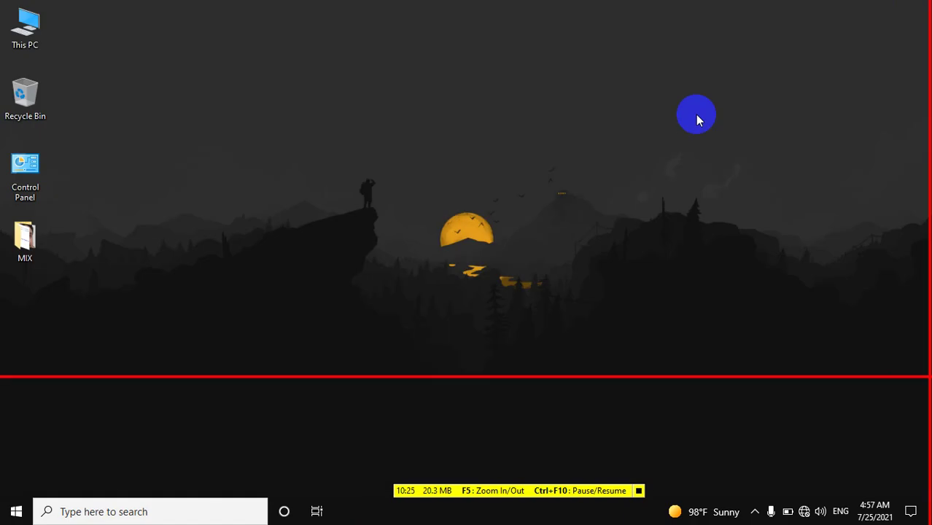
# Open This PC to check how a window appears on the extended desktop, and close it
pyautogui.doubleClick(16, 17)
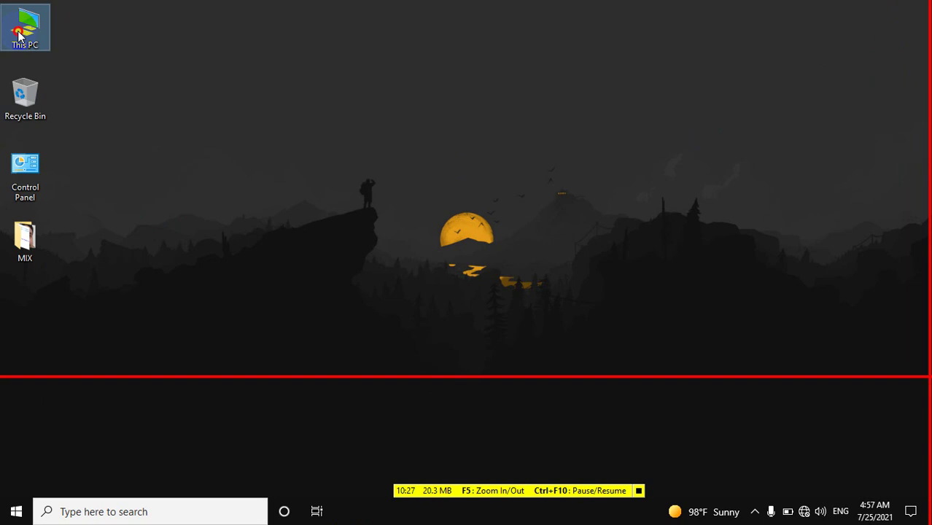
pyautogui.click(159, 98)
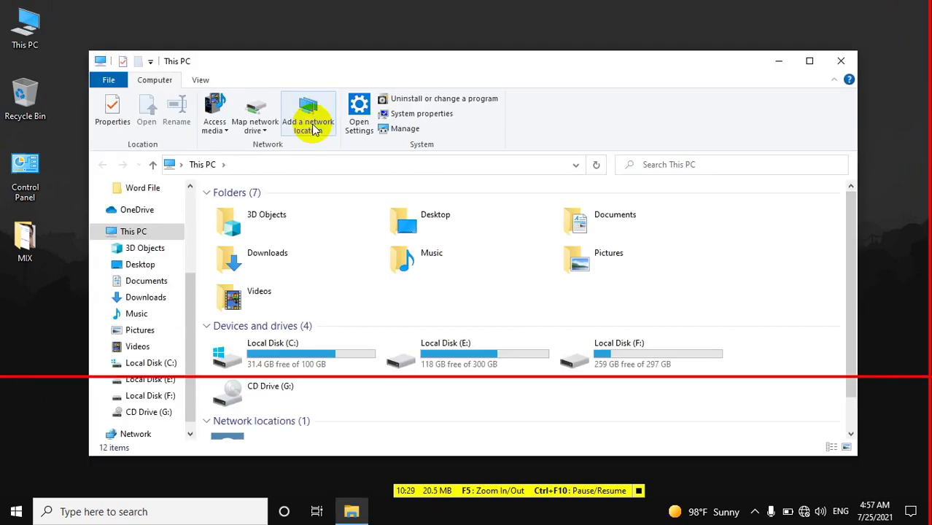
pyautogui.click(841, 61)
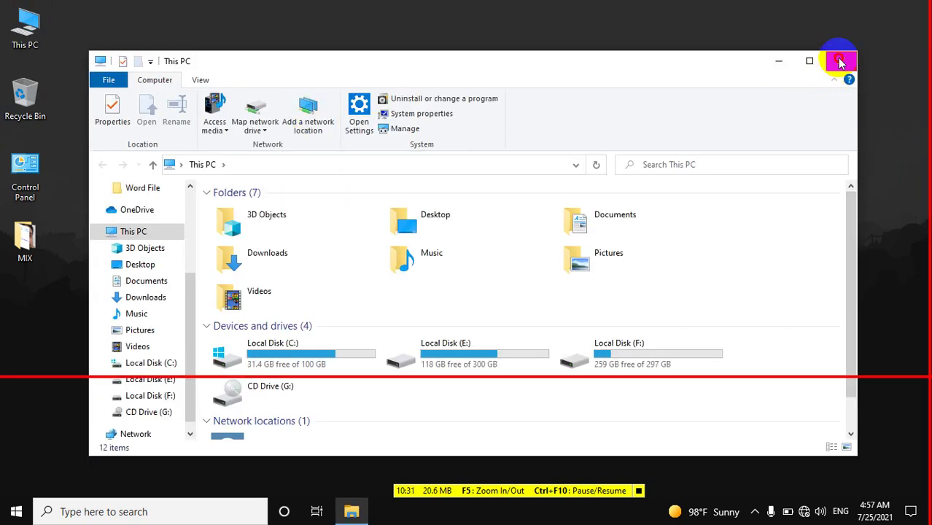
# Reopen the display settings, set multiple displays back to Duplicate these displays, and keep the change
pyautogui.rightClick(281, 77)
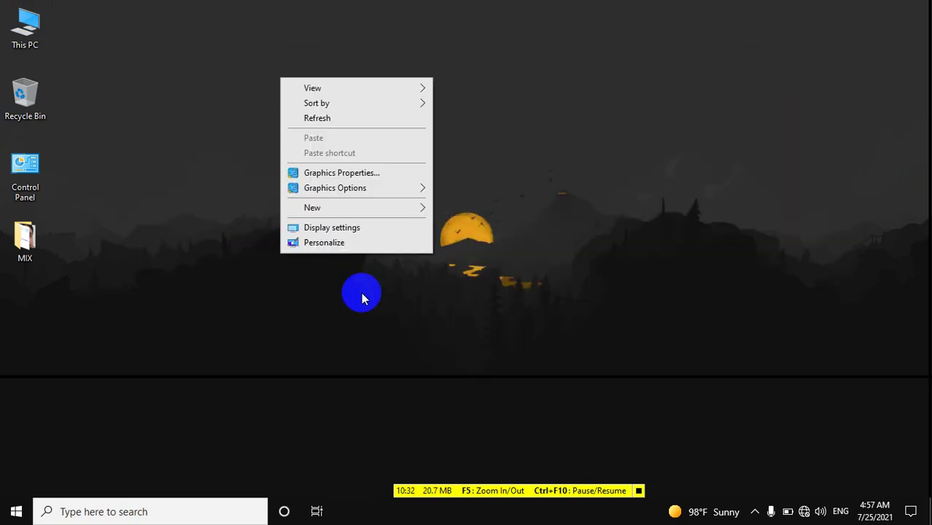
pyautogui.click(328, 229)
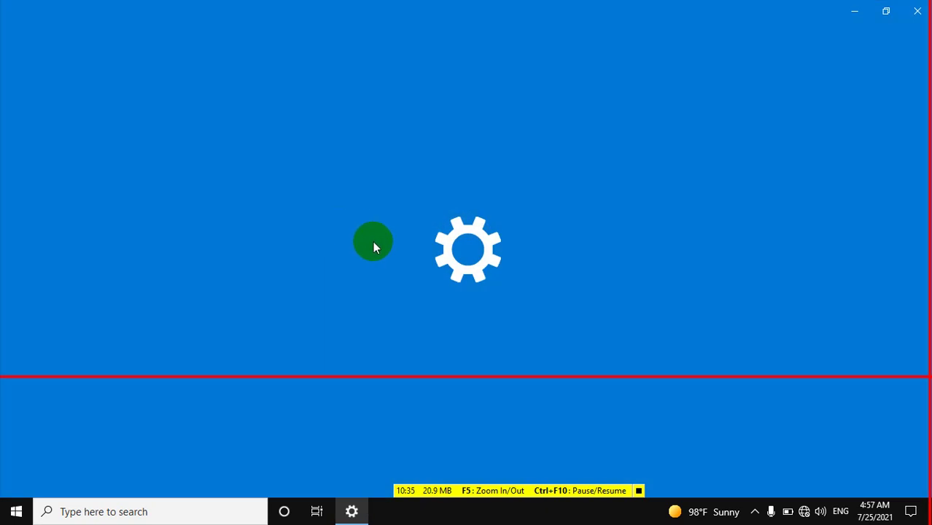
pyautogui.scroll(-5, 411, 377)
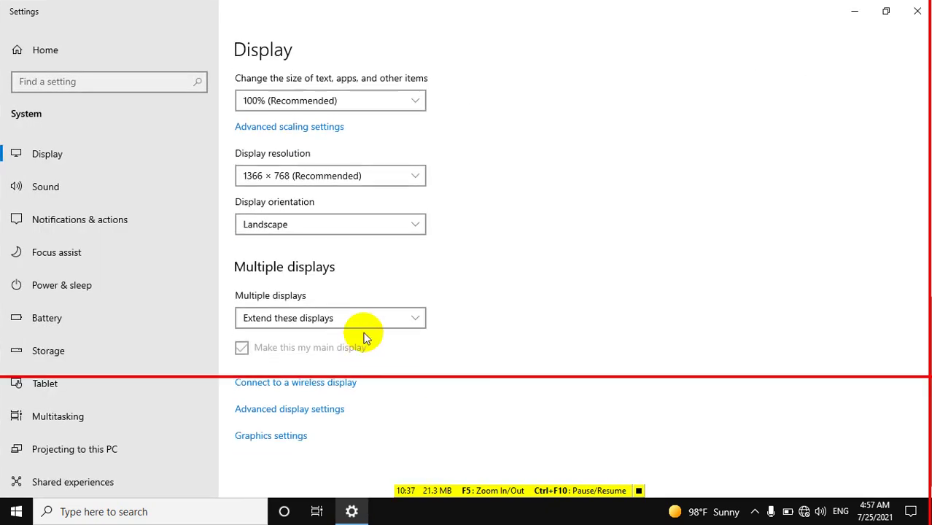
pyautogui.click(377, 317)
pyautogui.click(339, 302)
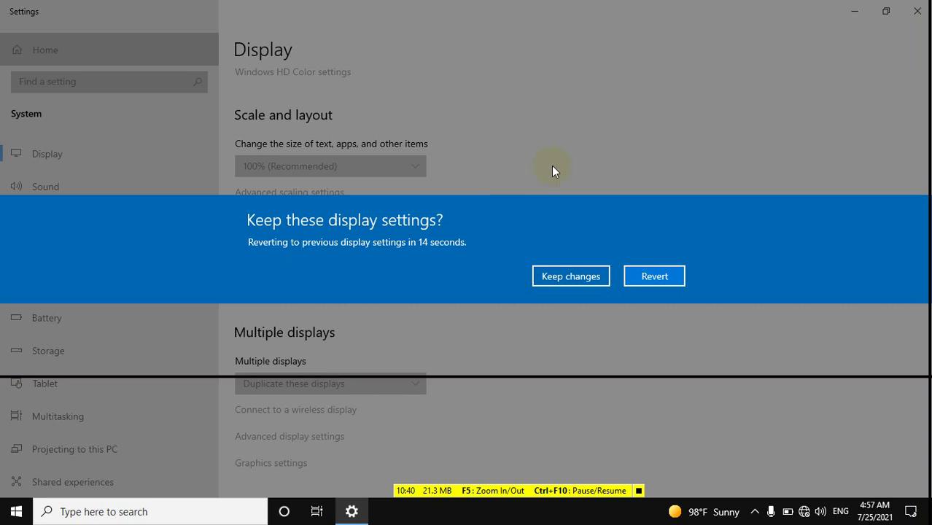
pyautogui.click(564, 275)
# Try Show only on 1 for multiple displays, keeping the change, and restore Duplicate these displays
pyautogui.scroll(-1, 554, 304)
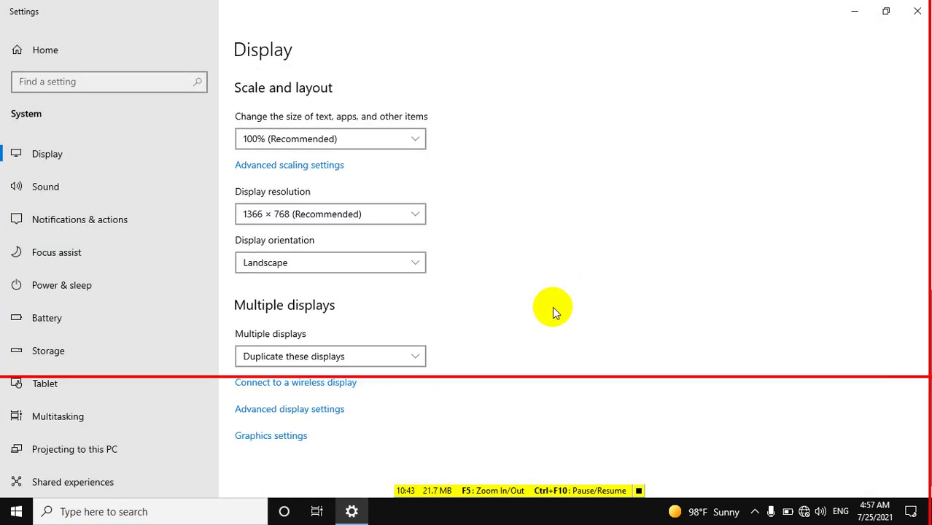
pyautogui.click(415, 355)
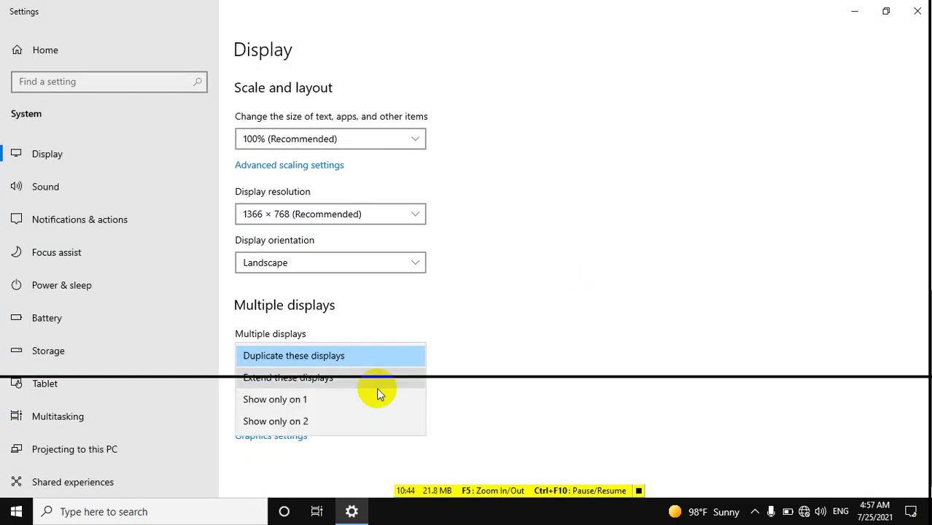
pyautogui.click(335, 399)
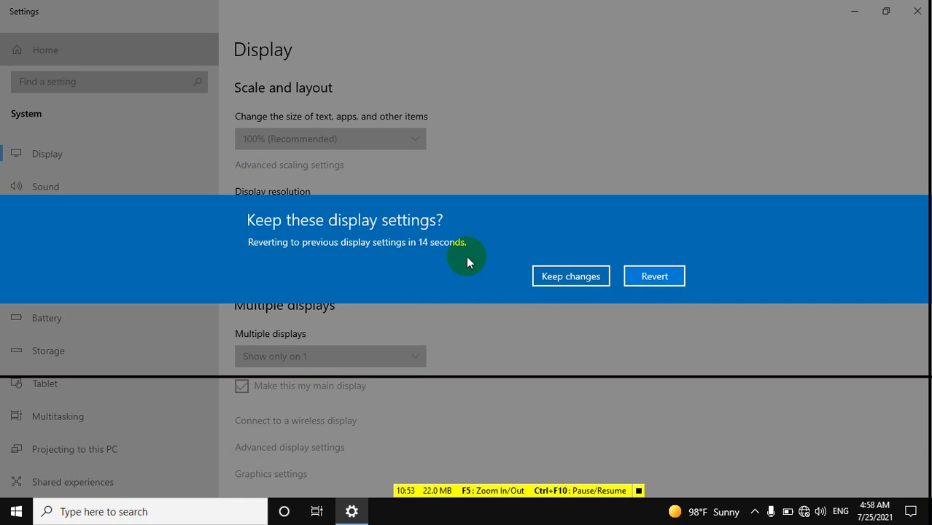
pyautogui.click(563, 274)
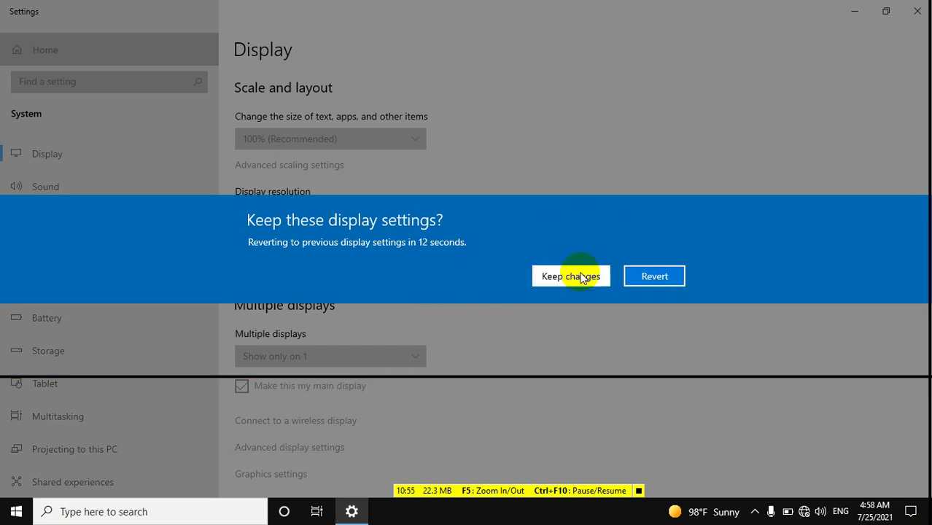
pyautogui.click(420, 352)
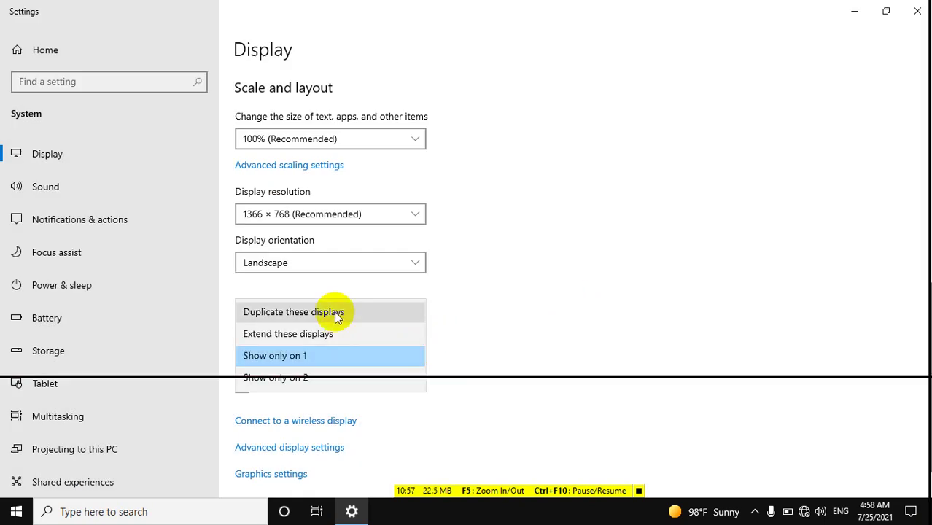
pyautogui.press('Return')
pyautogui.click(547, 278)
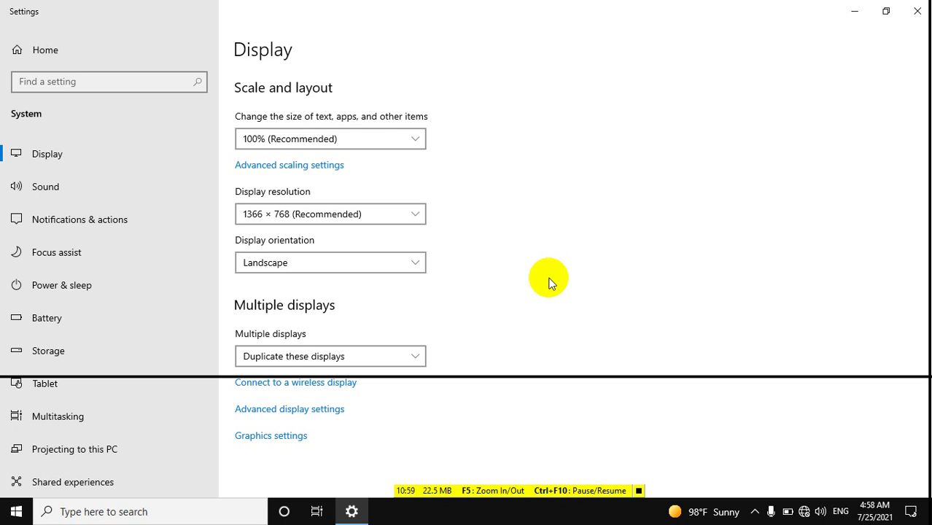
# View the Show only on 2 choice for multiple displays without applying it, and close Settings
pyautogui.click(393, 360)
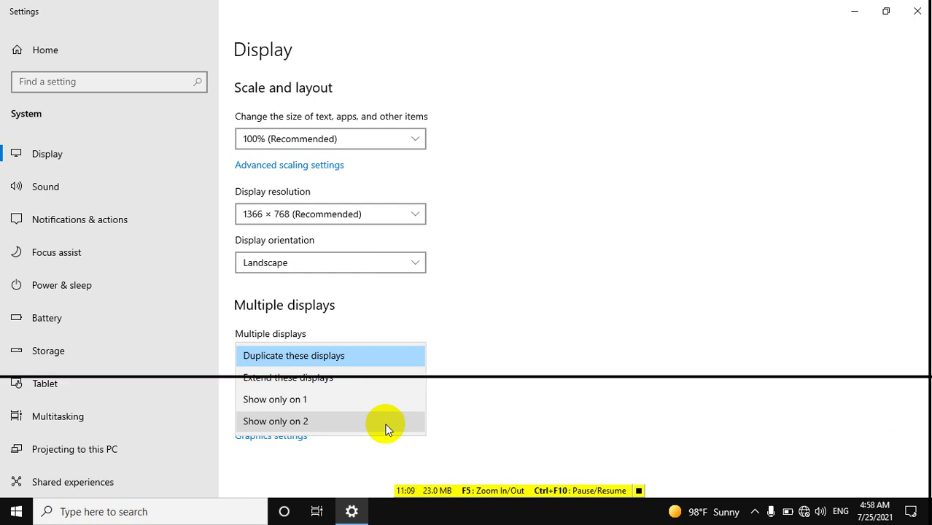
pyautogui.click(611, 303)
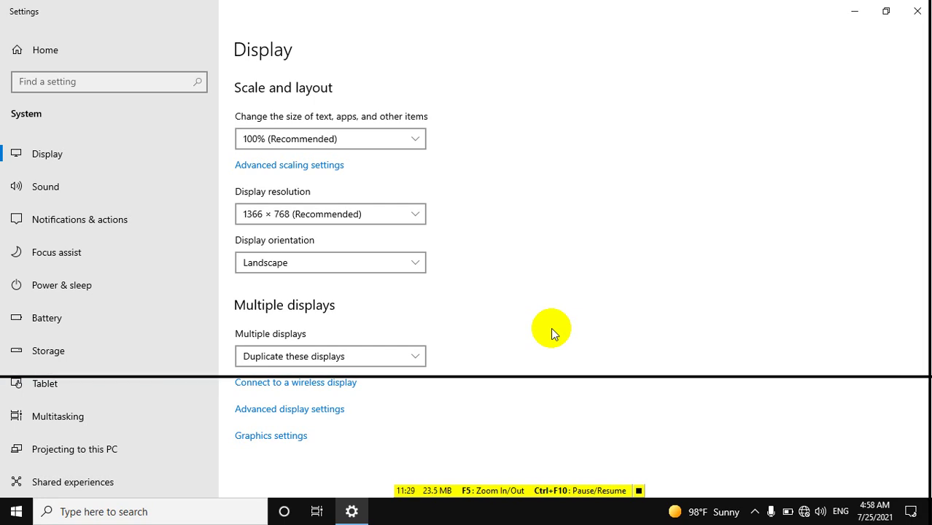
pyautogui.click(918, 13)
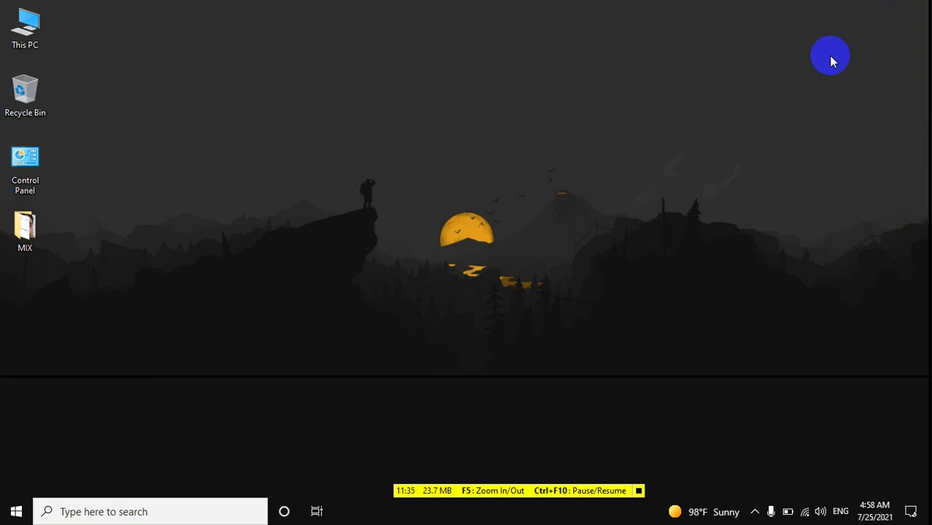
# Reopen the display settings, set multiple displays to Show only on 2, keep the change, and close Settings
pyautogui.rightClick(658, 69)
pyautogui.click(724, 224)
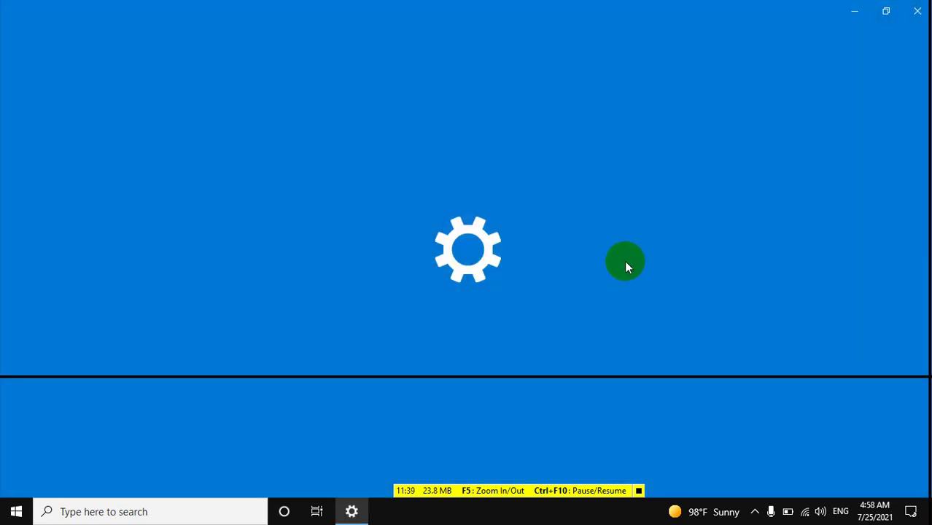
pyautogui.scroll(-5, 503, 248)
pyautogui.scroll(-3, 487, 257)
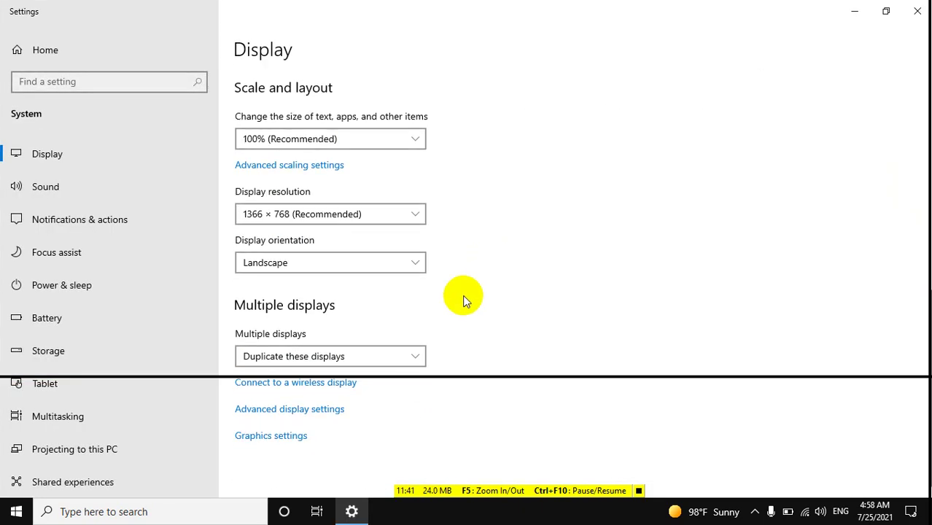
pyautogui.click(386, 350)
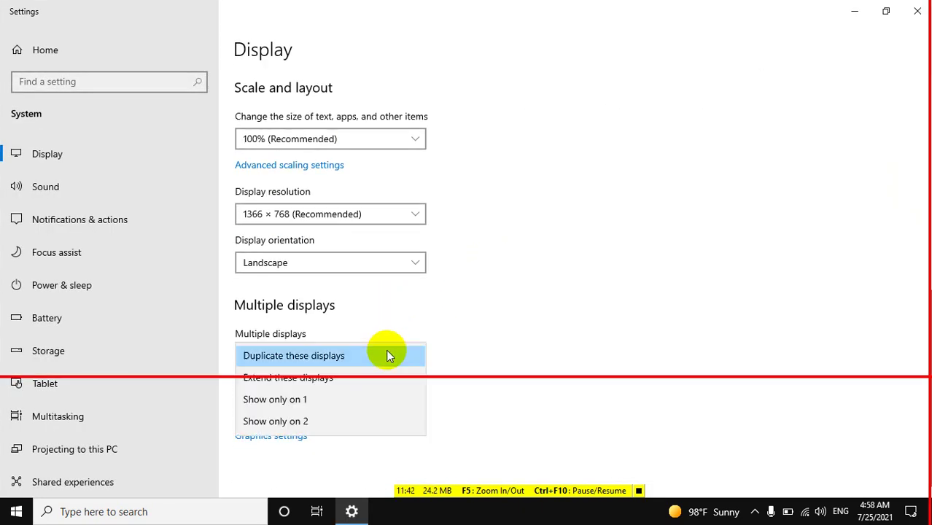
pyautogui.click(356, 417)
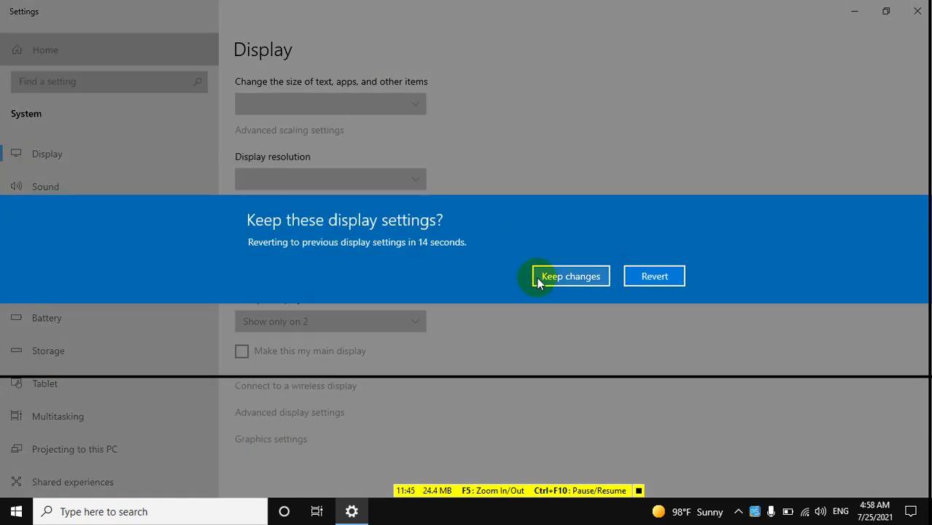
pyautogui.click(540, 276)
pyautogui.hotkey('alt', 'F4')
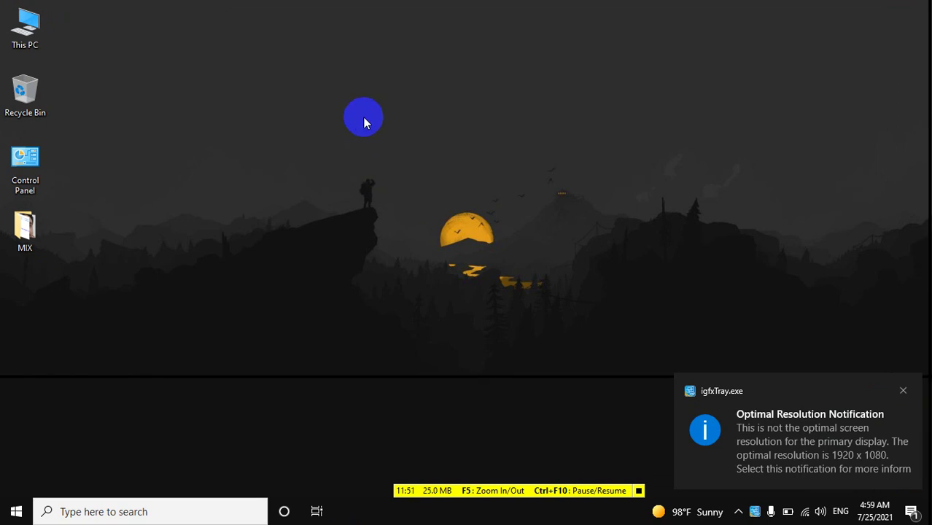
# Return to the display settings from the desktop, switch multiple displays from Show only on 2 to Duplicate these displays, and keep the change
pyautogui.rightClick(362, 93)
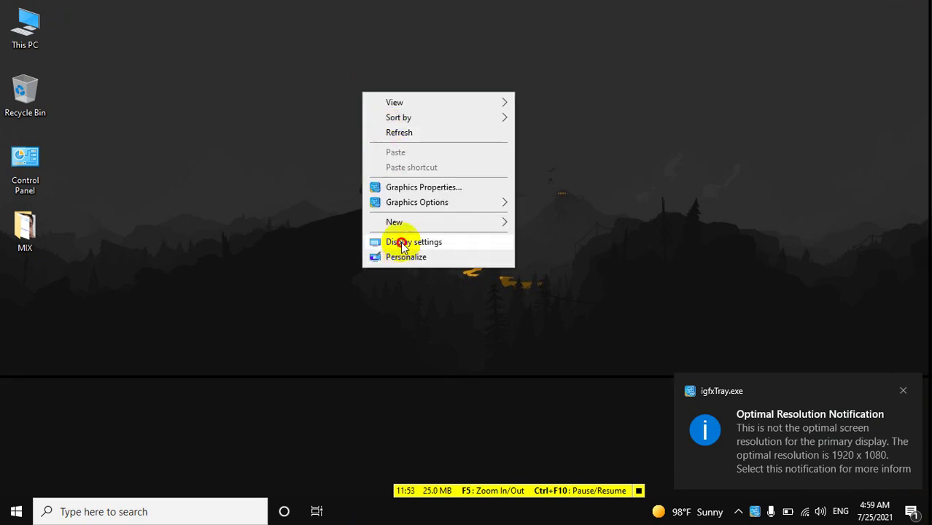
pyautogui.click(401, 243)
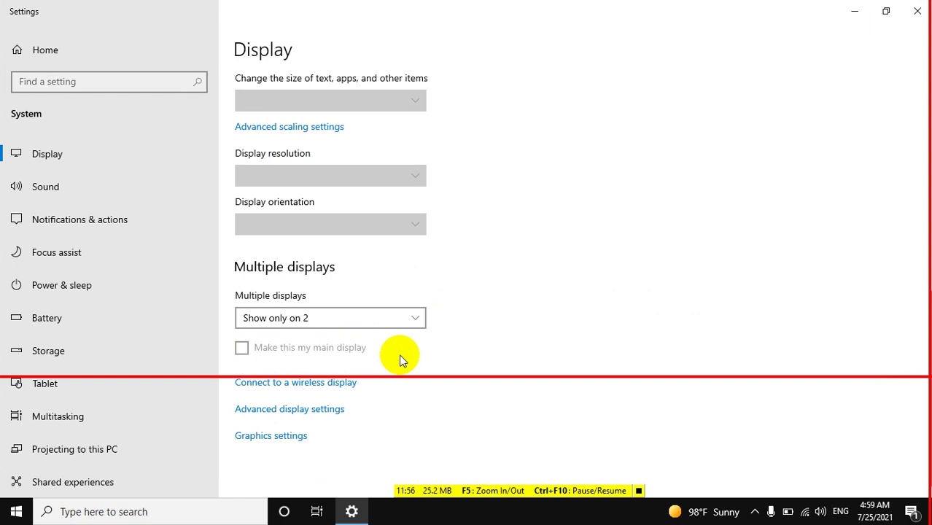
pyautogui.click(343, 326)
pyautogui.click(295, 252)
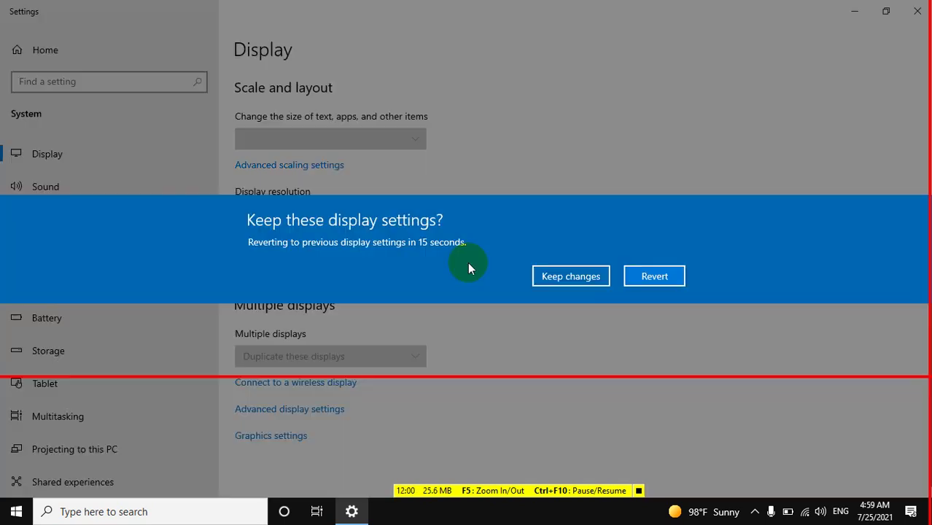
pyautogui.click(566, 275)
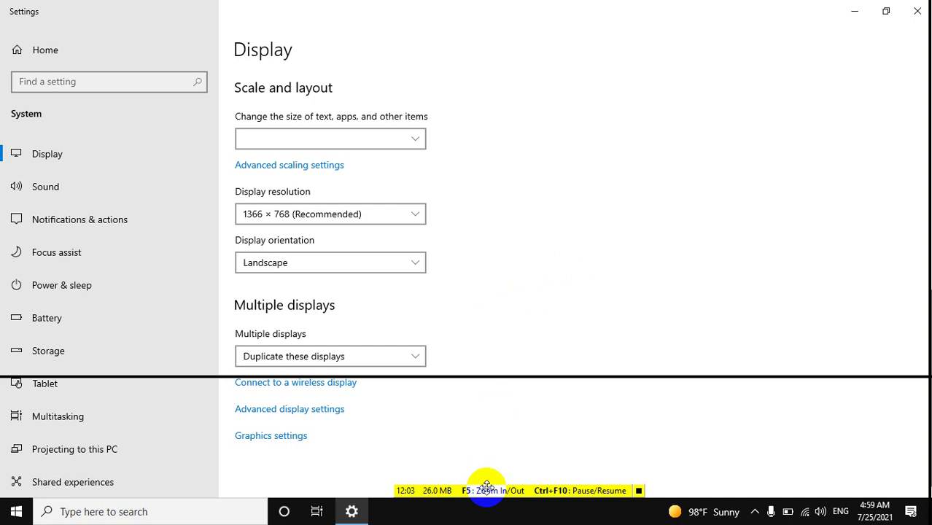
pyautogui.moveTo(483, 491); pyautogui.dragTo(487, 510)
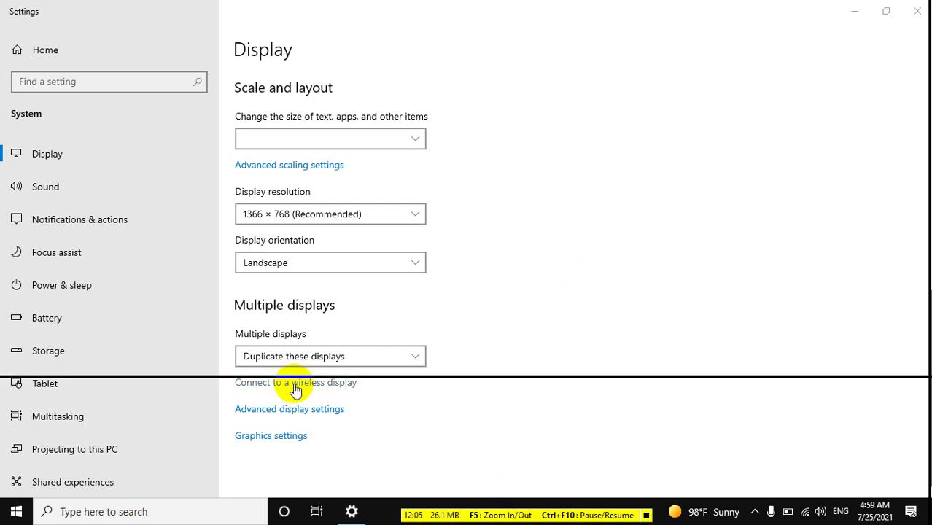
pyautogui.scroll(2, 492, 343)
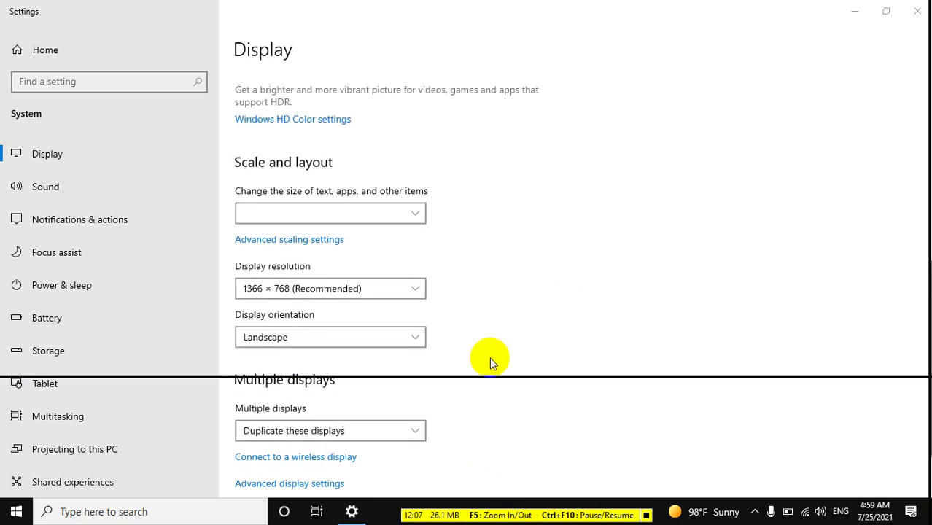
# Examine the internal display's information and refresh rate in the advanced display settings, return to the Display page, and close Settings
pyautogui.click(324, 458)
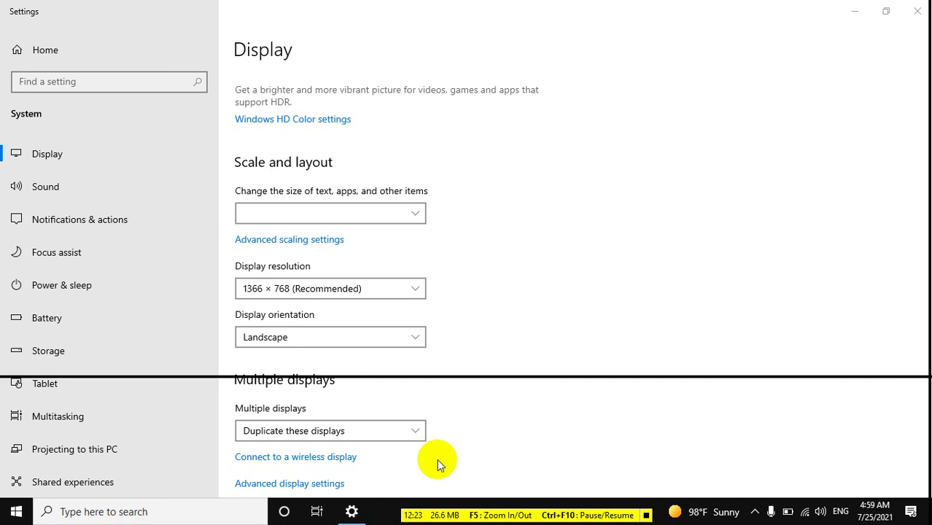
pyautogui.scroll(-1, 494, 401)
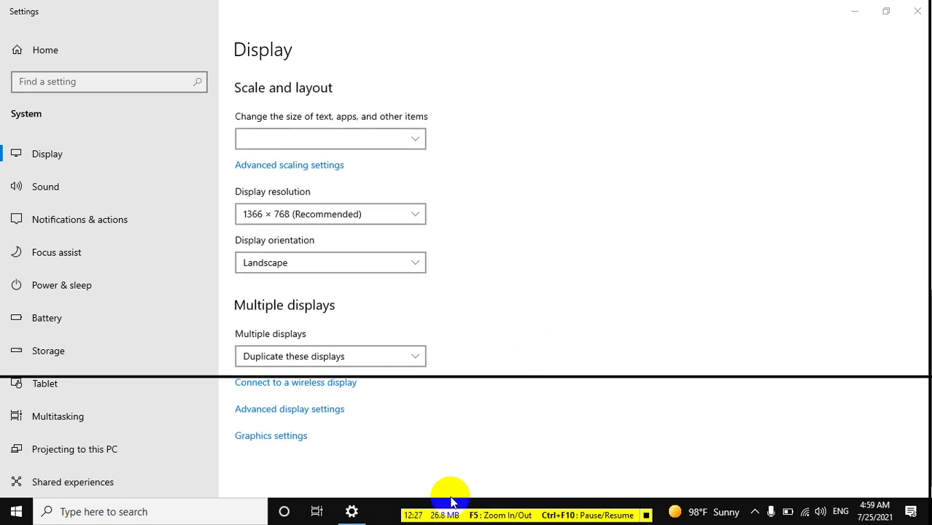
pyautogui.click(308, 410)
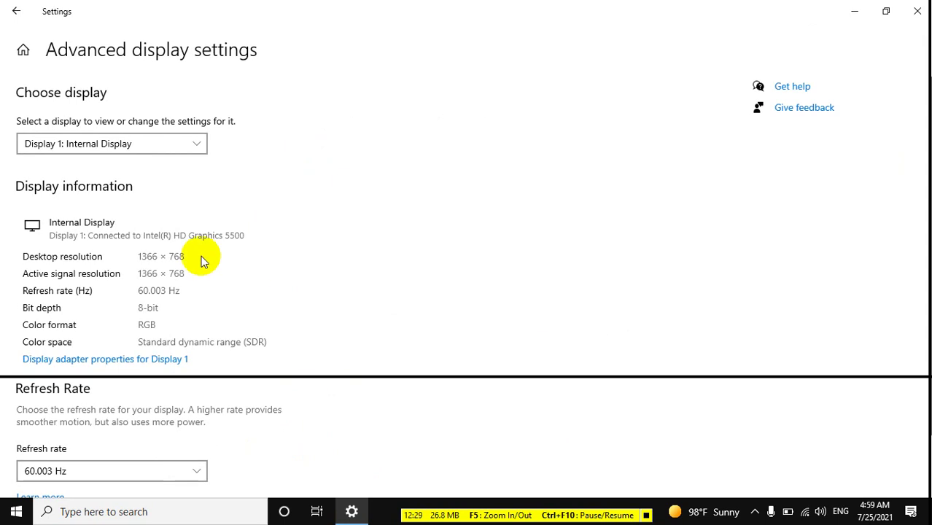
pyautogui.scroll(-1, 186, 248)
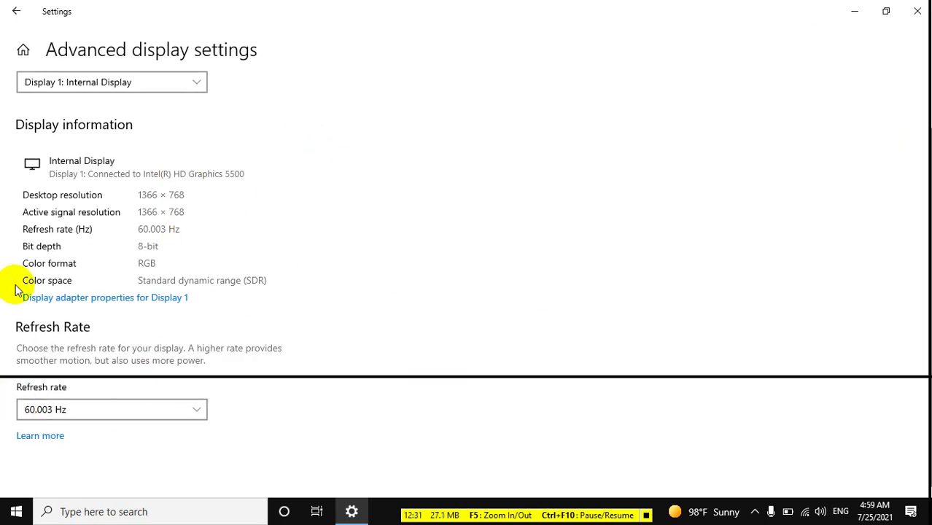
pyautogui.hotkey('alt', 'Left')
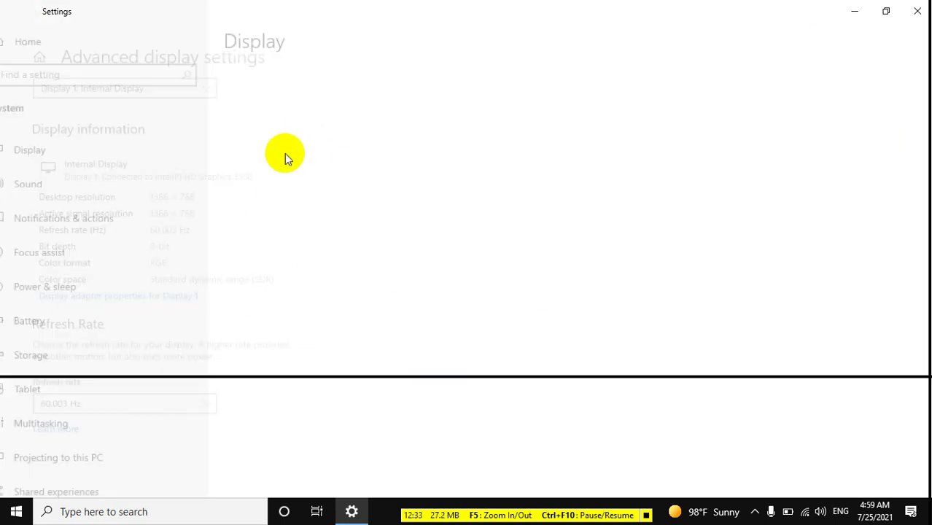
pyautogui.scroll(-5, 393, 192)
pyautogui.scroll(5, 408, 183)
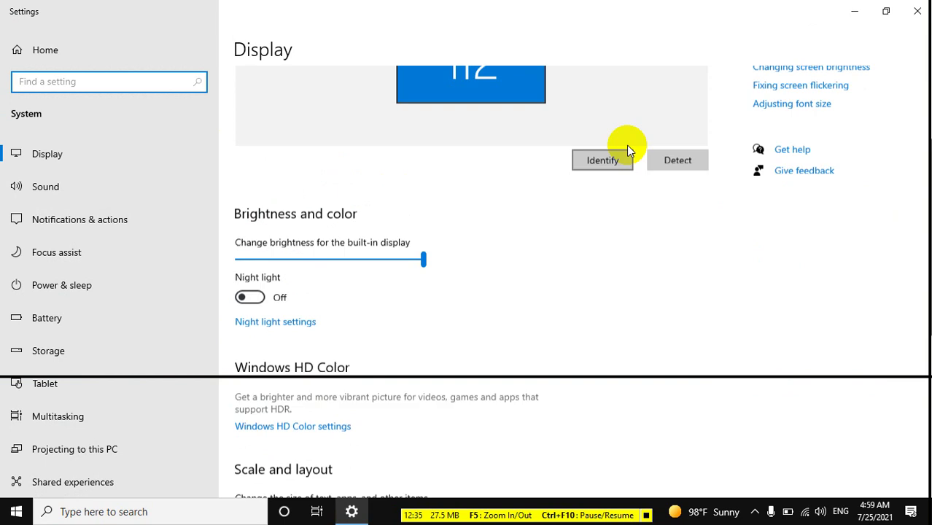
pyautogui.click(916, 11)
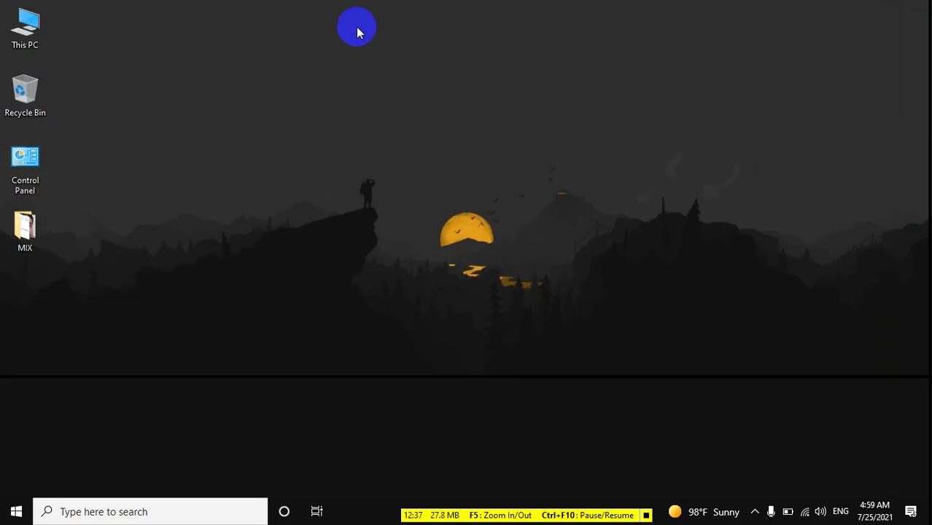
# Reopen the display settings from the desktop, look through the list of System categories down to About, and close Settings
pyautogui.rightClick(357, 27)
pyautogui.click(389, 175)
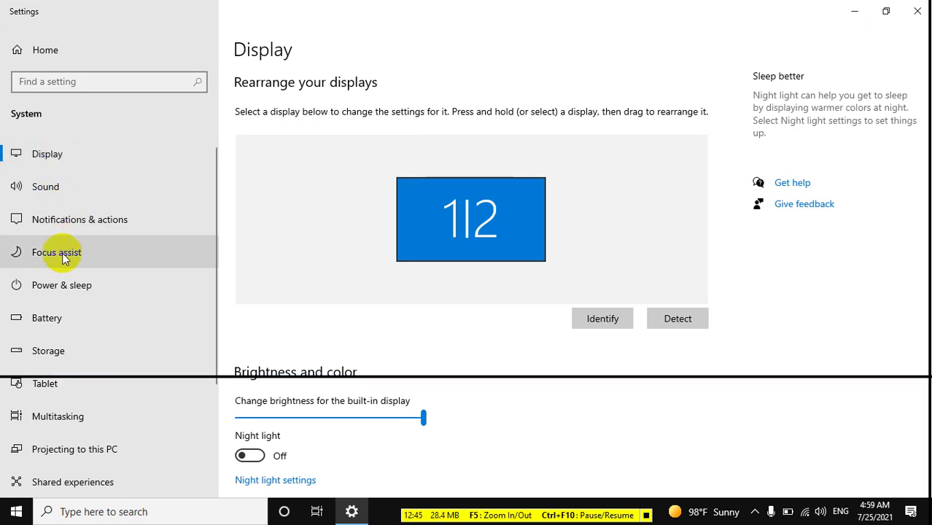
pyautogui.scroll(-3, 64, 350)
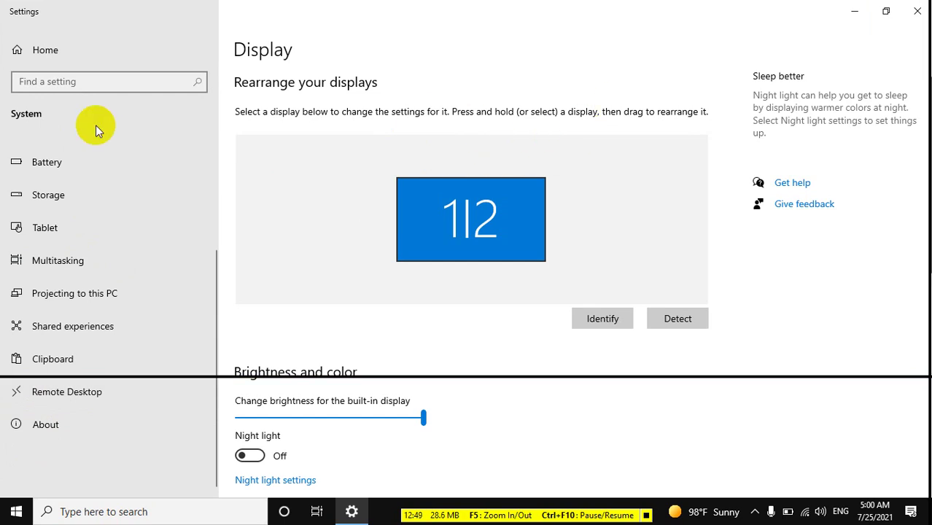
pyautogui.click(920, 15)
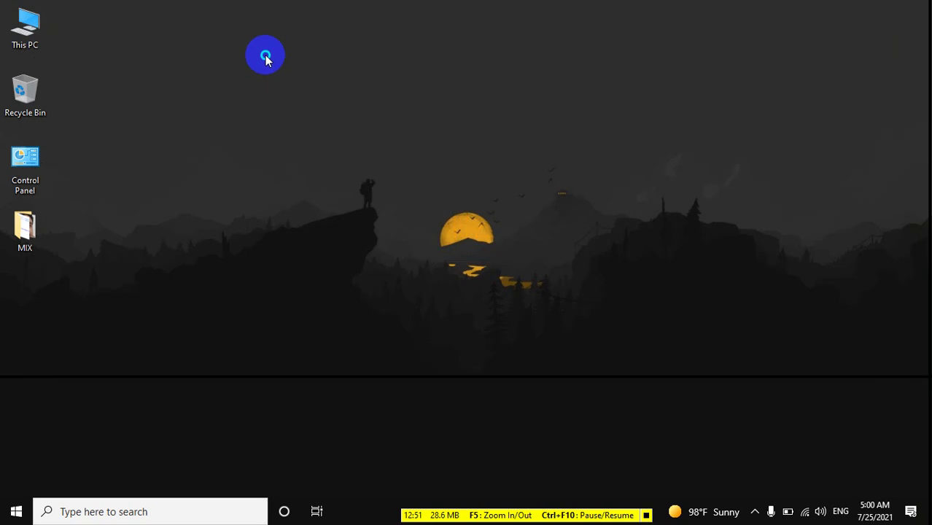
# Open the display settings from the desktop once more, review the scale and layout and multiple displays options, and close Settings
pyautogui.rightClick(264, 54)
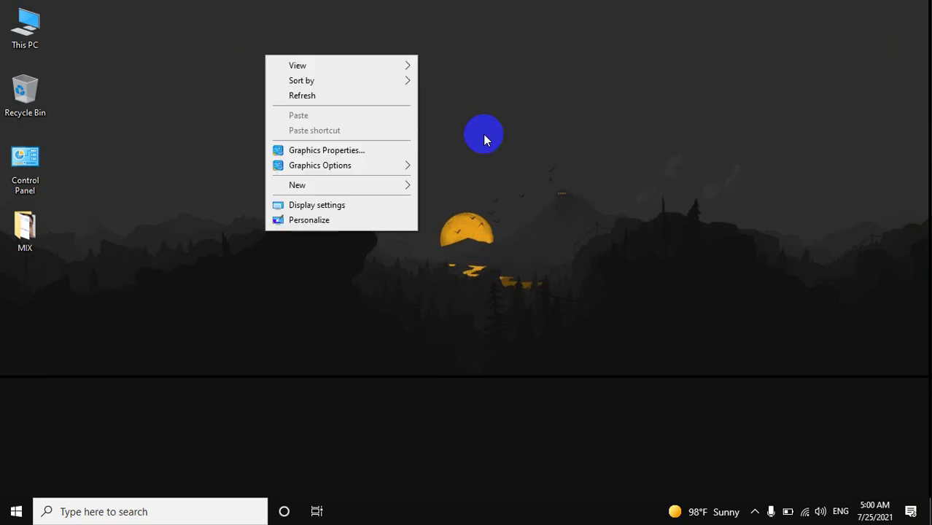
pyautogui.click(303, 210)
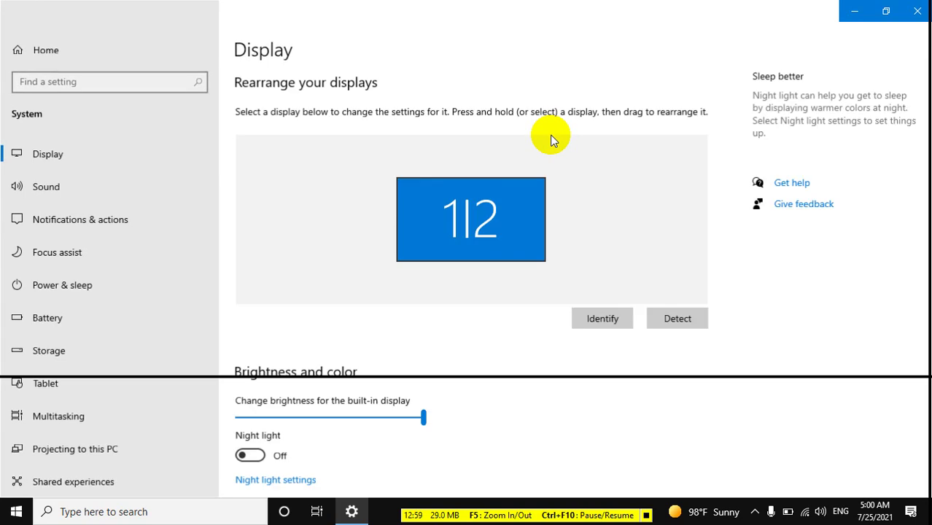
pyautogui.scroll(-5, 525, 161)
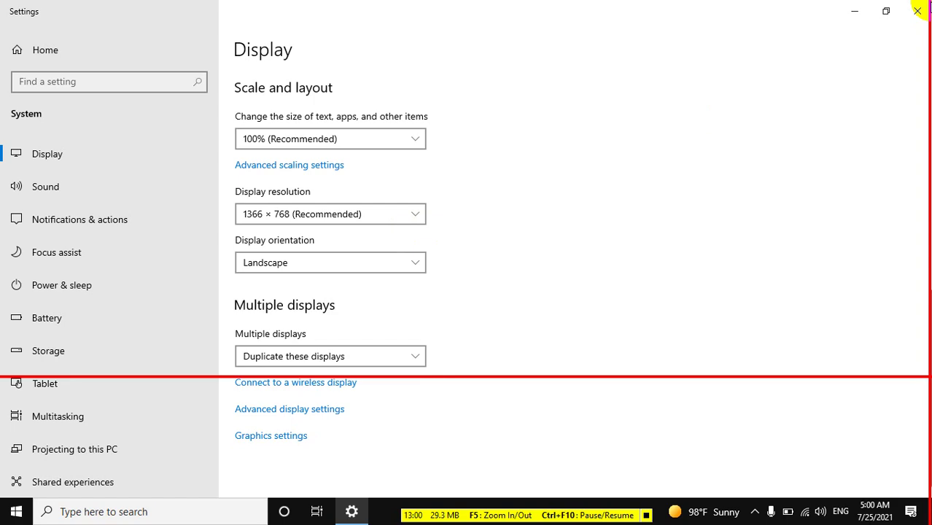
pyautogui.click(918, 10)
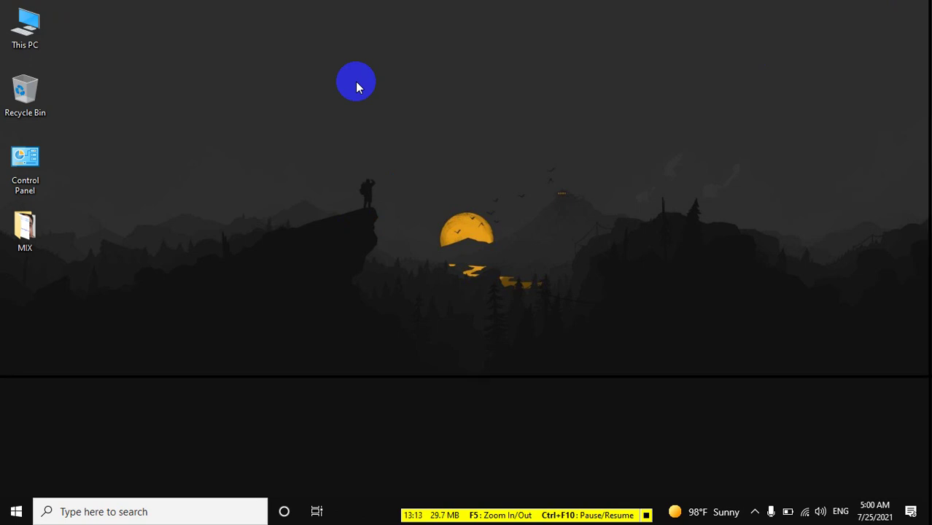
# Show the Project options for a second screen from the desktop and dismiss them without choosing a different mode
pyautogui.press('super+p')
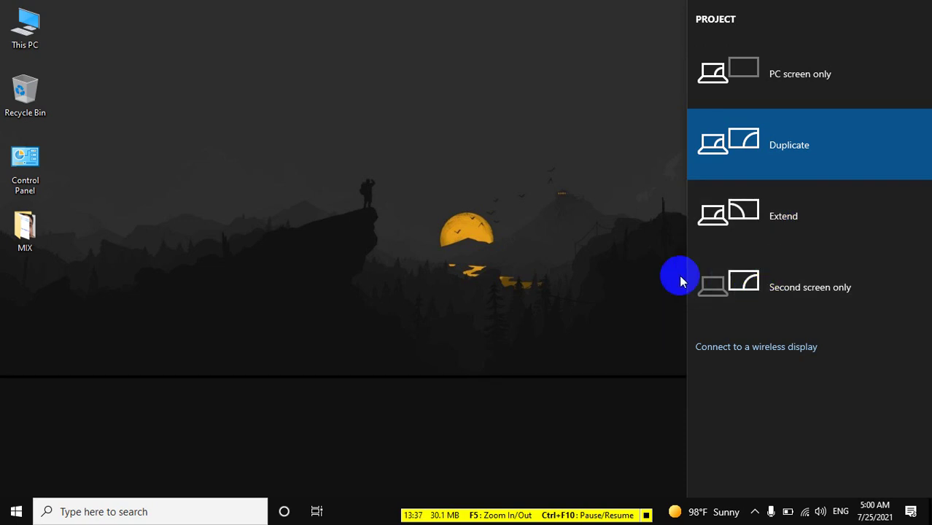
pyautogui.click(593, 212)
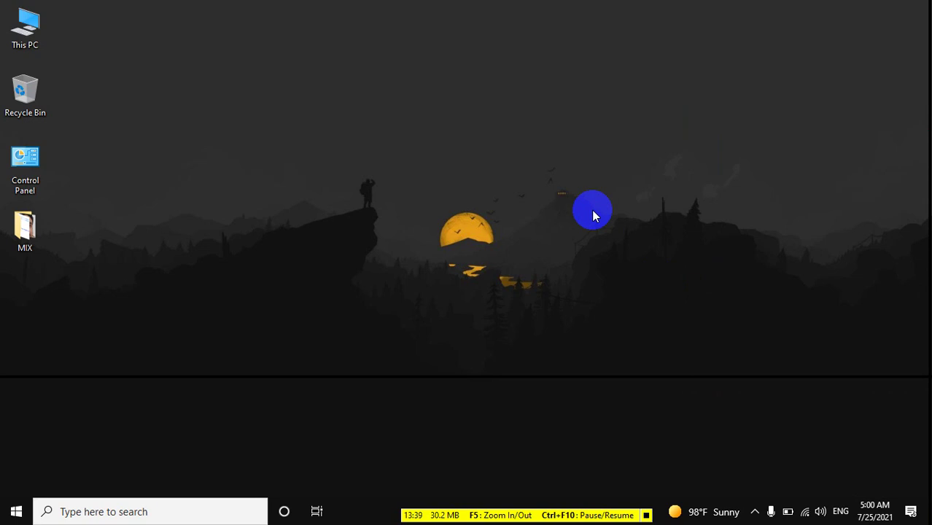